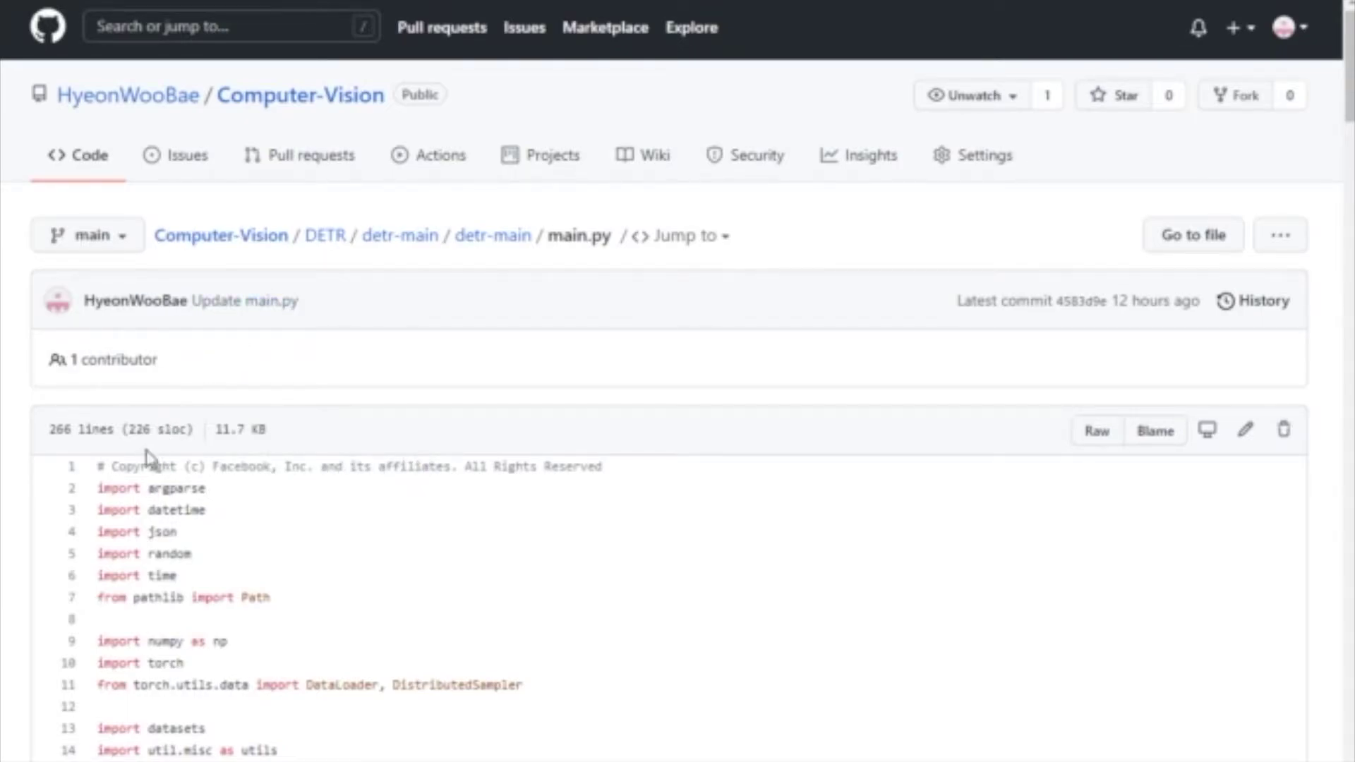
{"action": "scroll", "coordinate": [149, 458], "scroll_direction": "down", "scroll_amount": 1}
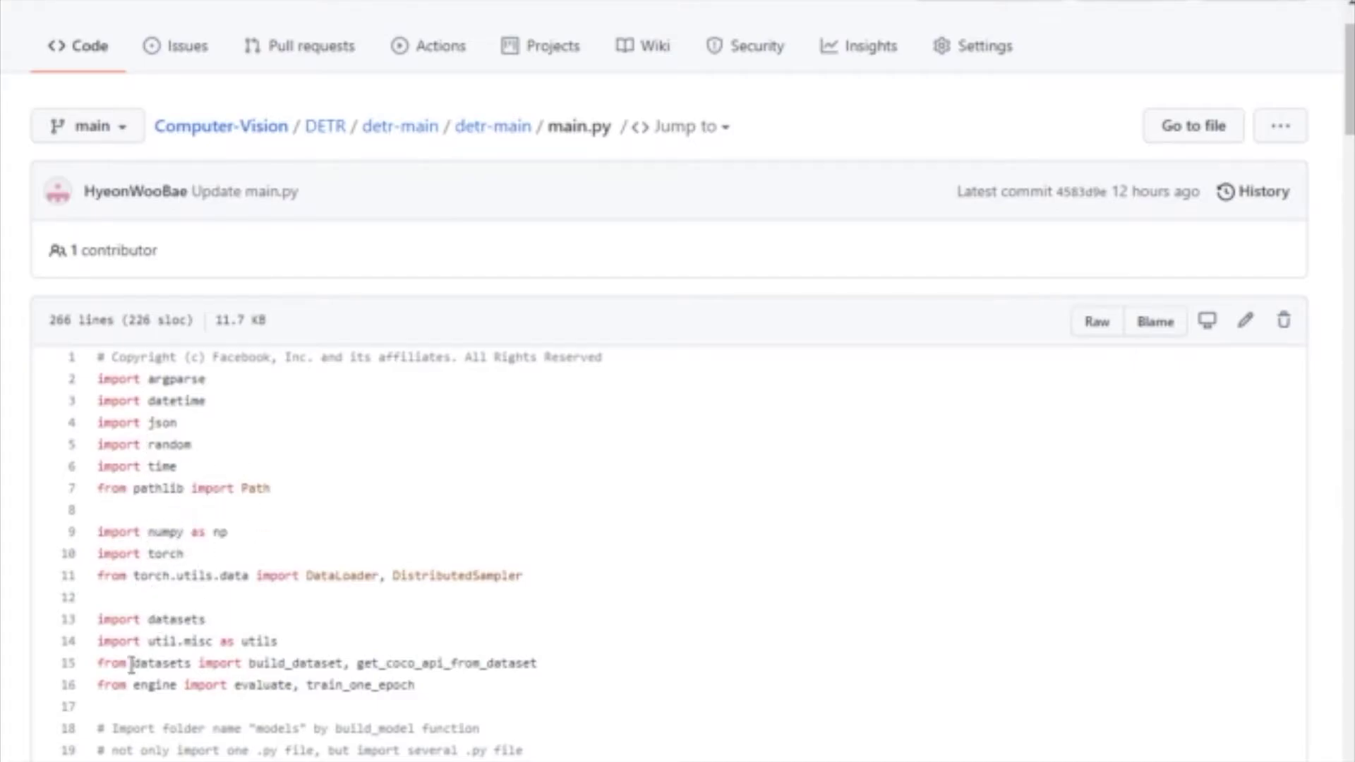
{"action": "scroll", "coordinate": [112, 720], "scroll_direction": "down", "scroll_amount": 1}
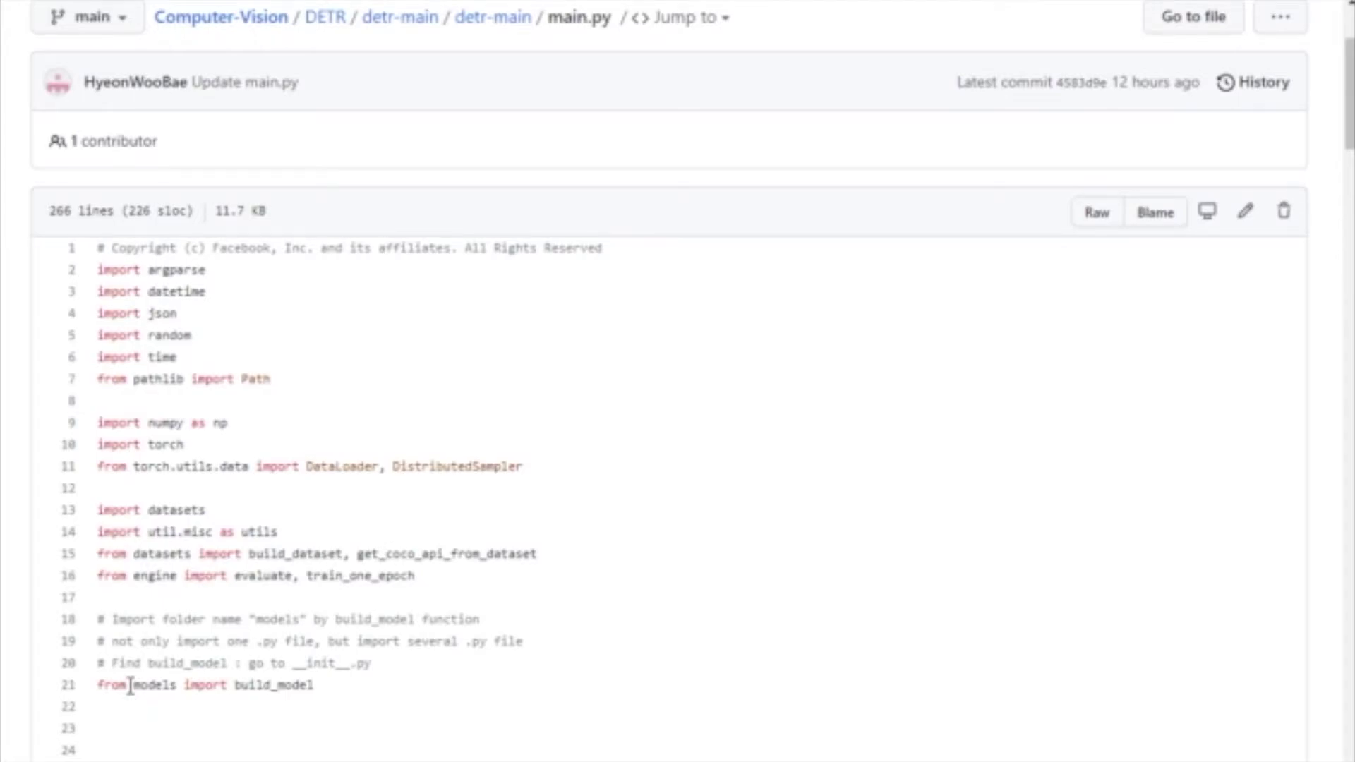
{"action": "scroll", "coordinate": [274, 693], "scroll_direction": "down", "scroll_amount": 1}
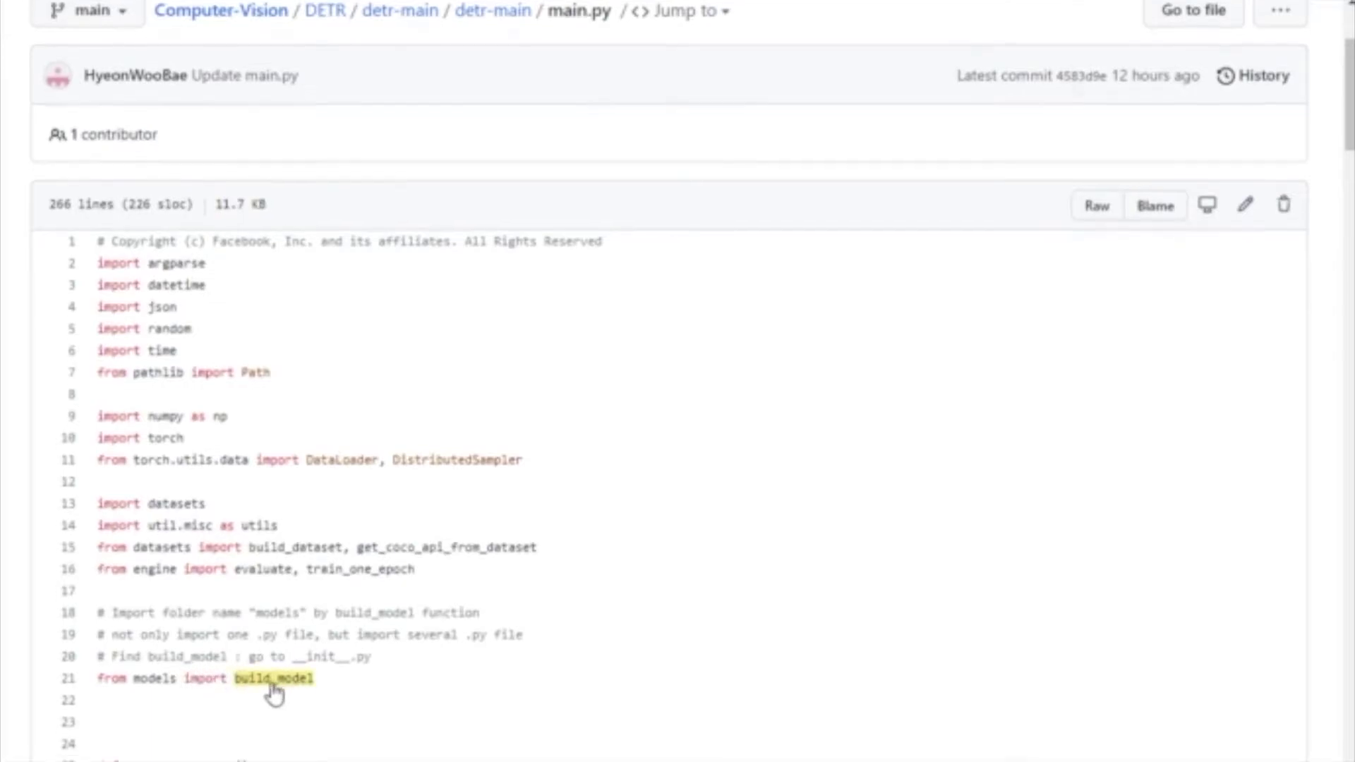
{"action": "scroll", "coordinate": [273, 693], "scroll_direction": "down", "scroll_amount": 1}
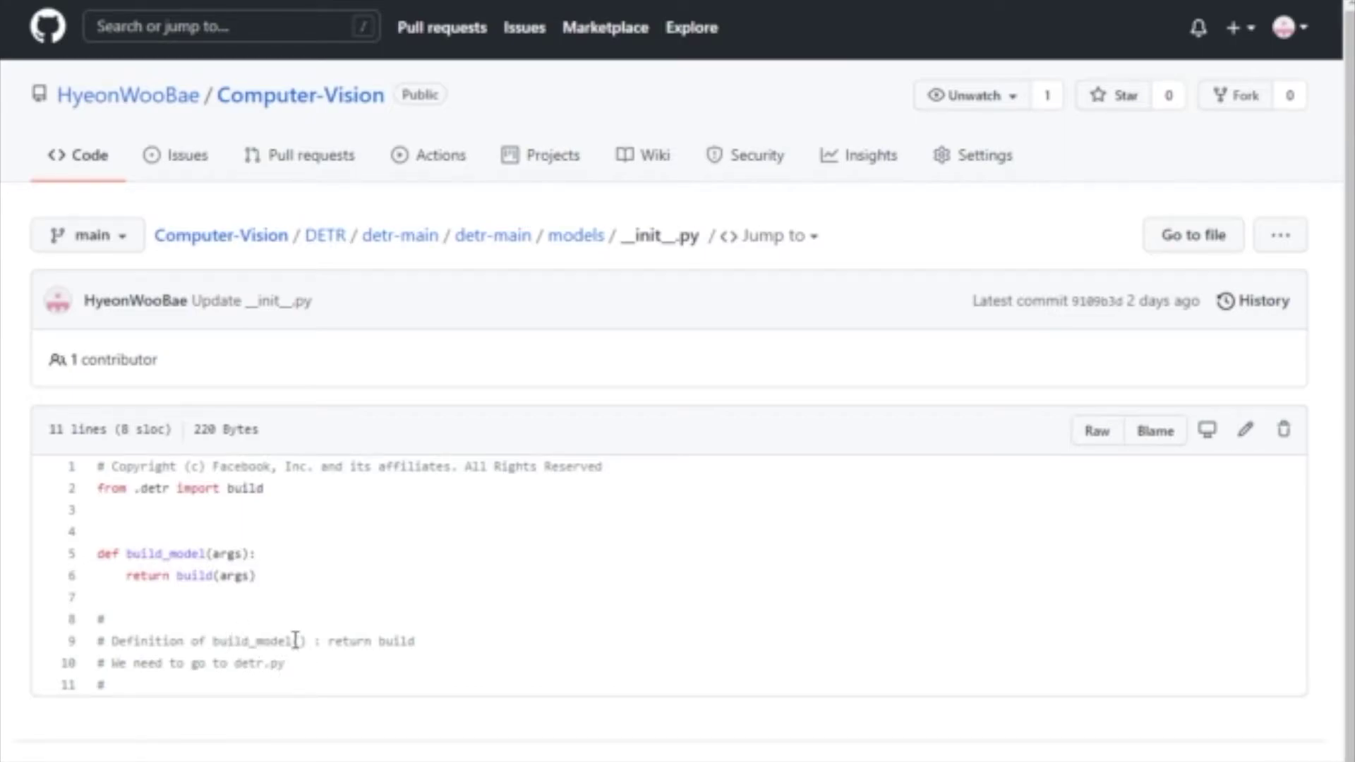
Return to main.py from the init file using the browser Back shortcut.
{"action": "key", "text": "alt+Left"}
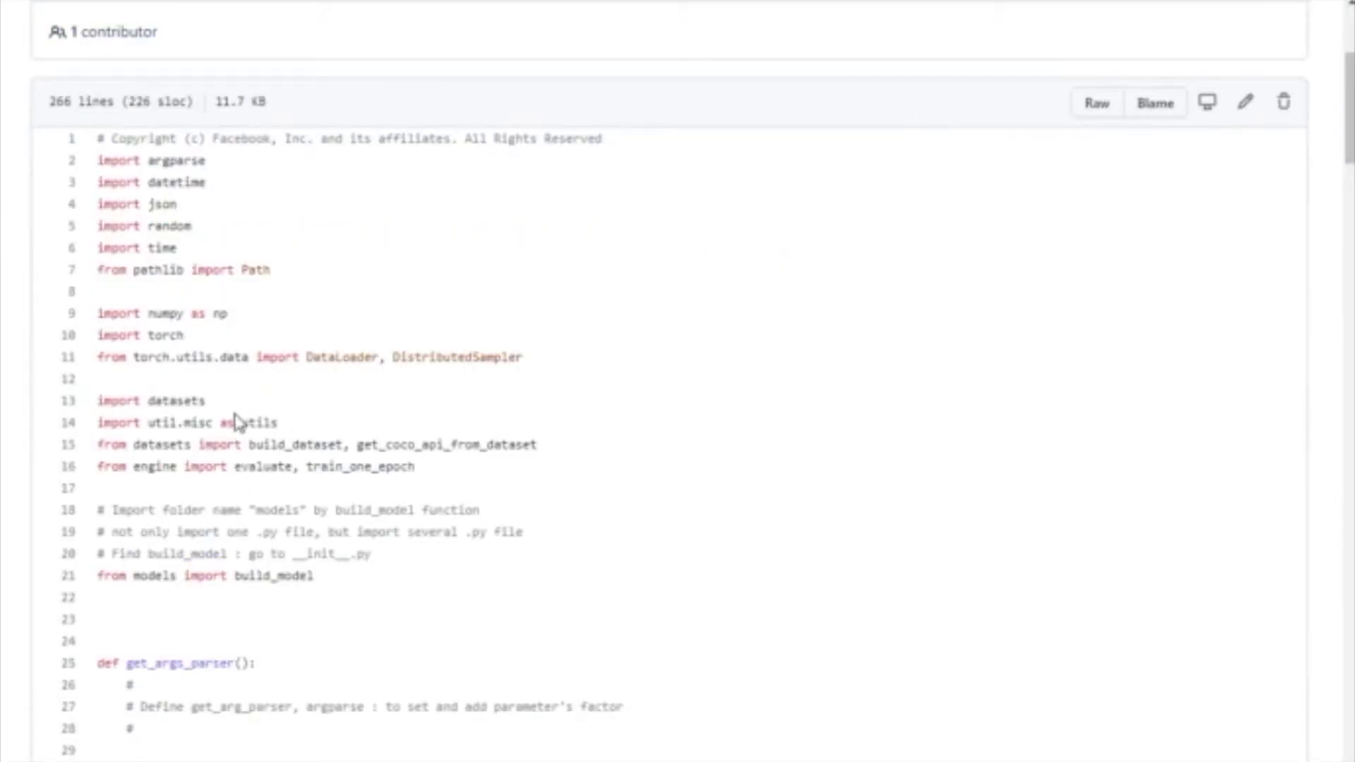
{"action": "scroll", "coordinate": [235, 422], "scroll_direction": "down", "scroll_amount": 3}
{"action": "scroll", "coordinate": [130, 446], "scroll_direction": "down", "scroll_amount": 2}
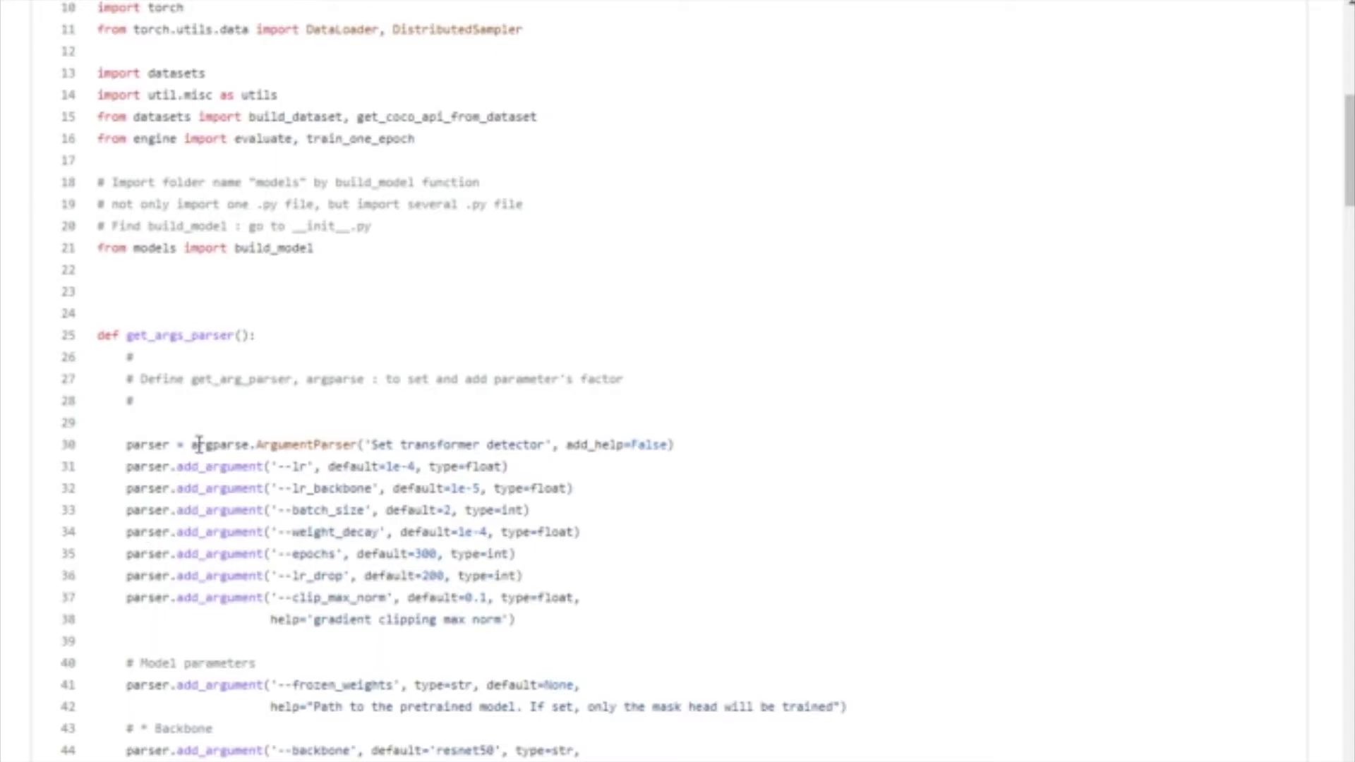
{"action": "scroll", "coordinate": [197, 444], "scroll_direction": "down", "scroll_amount": 1}
{"action": "scroll", "coordinate": [176, 357], "scroll_direction": "down", "scroll_amount": 2}
{"action": "scroll", "coordinate": [242, 487], "scroll_direction": "down", "scroll_amount": 2}
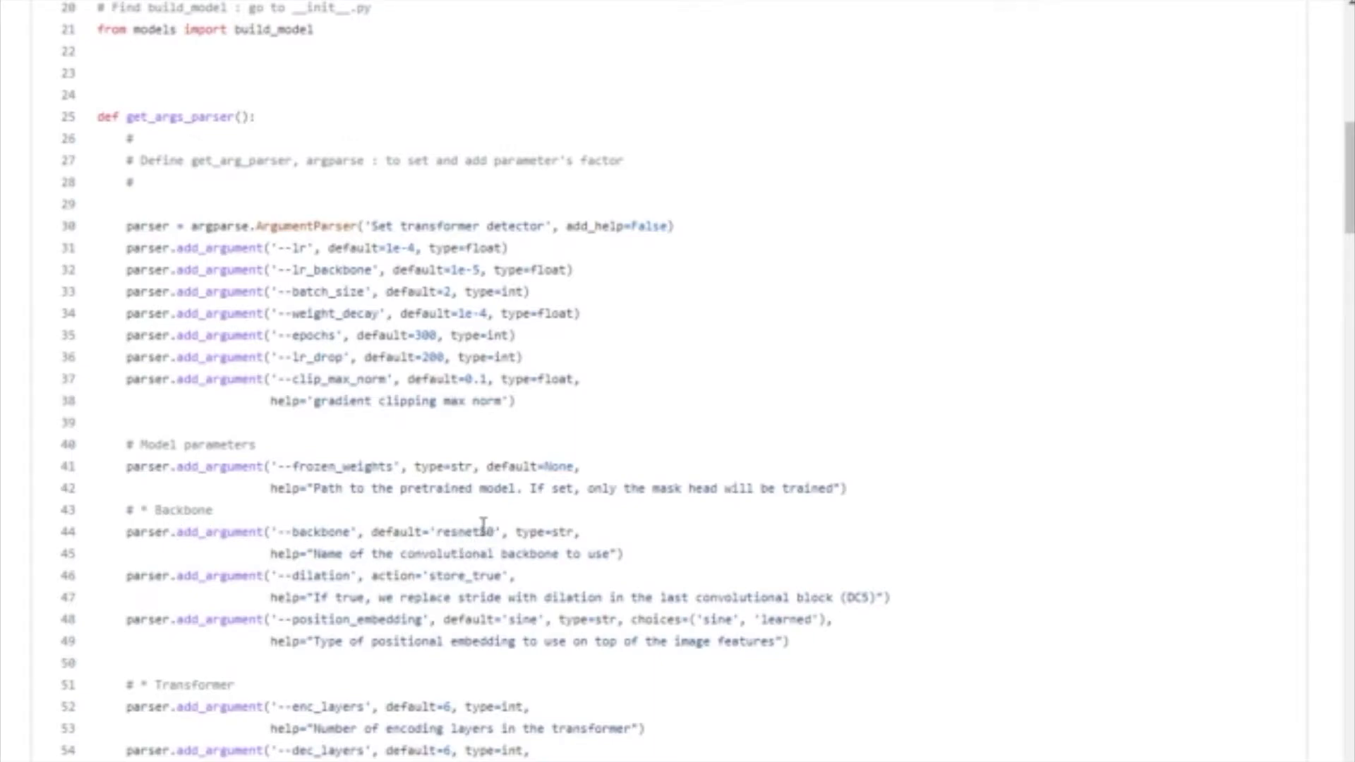
{"action": "scroll", "coordinate": [484, 572], "scroll_direction": "down", "scroll_amount": 1}
{"action": "scroll", "coordinate": [317, 554], "scroll_direction": "down", "scroll_amount": 3}
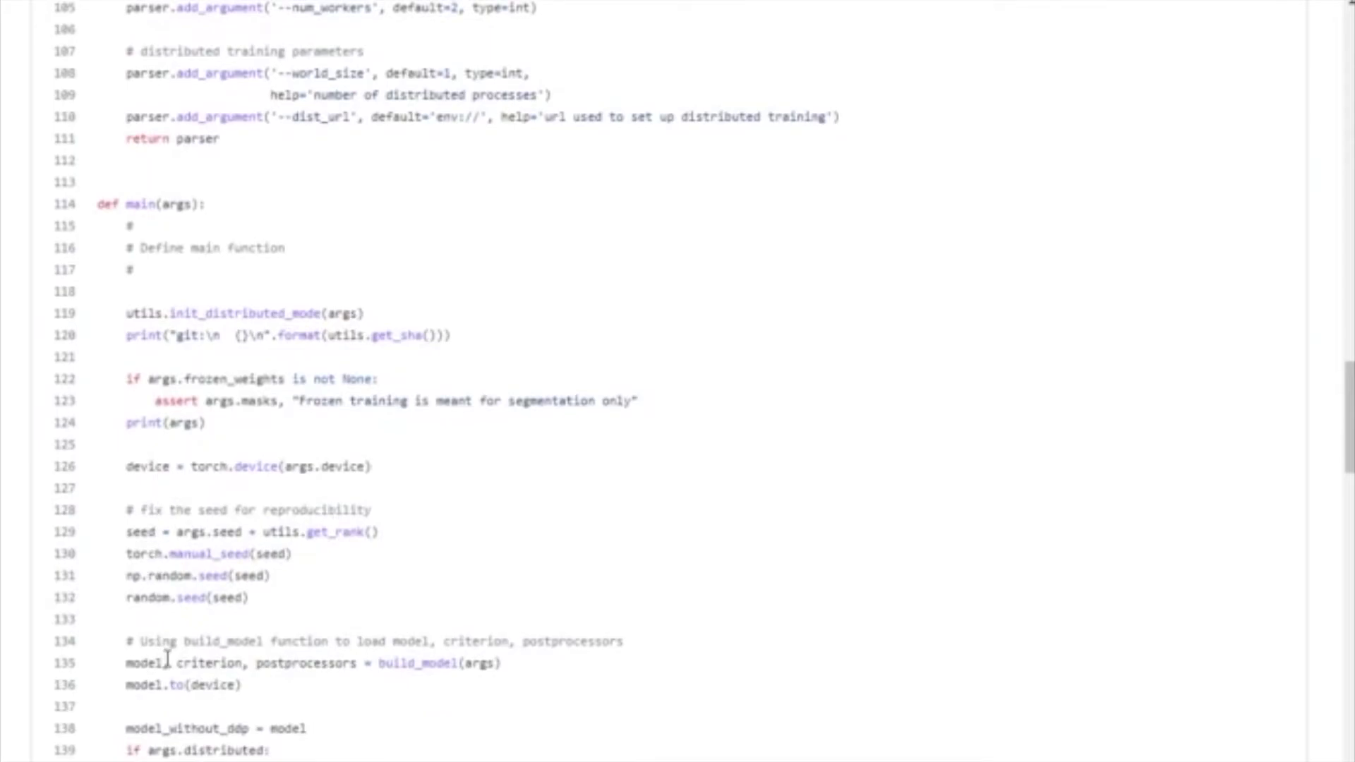
{"action": "scroll", "coordinate": [161, 721], "scroll_direction": "down", "scroll_amount": 1}
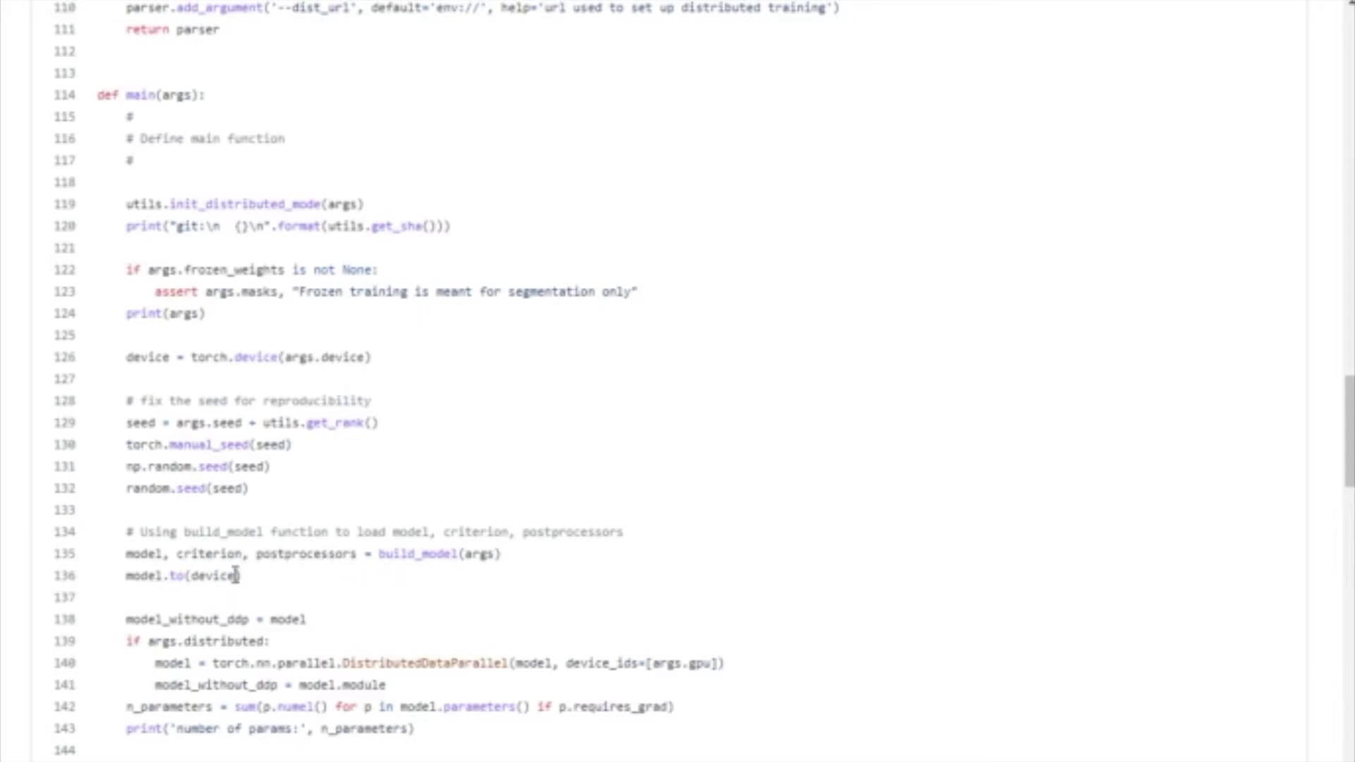
{"action": "scroll", "coordinate": [244, 575], "scroll_direction": "down", "scroll_amount": 2}
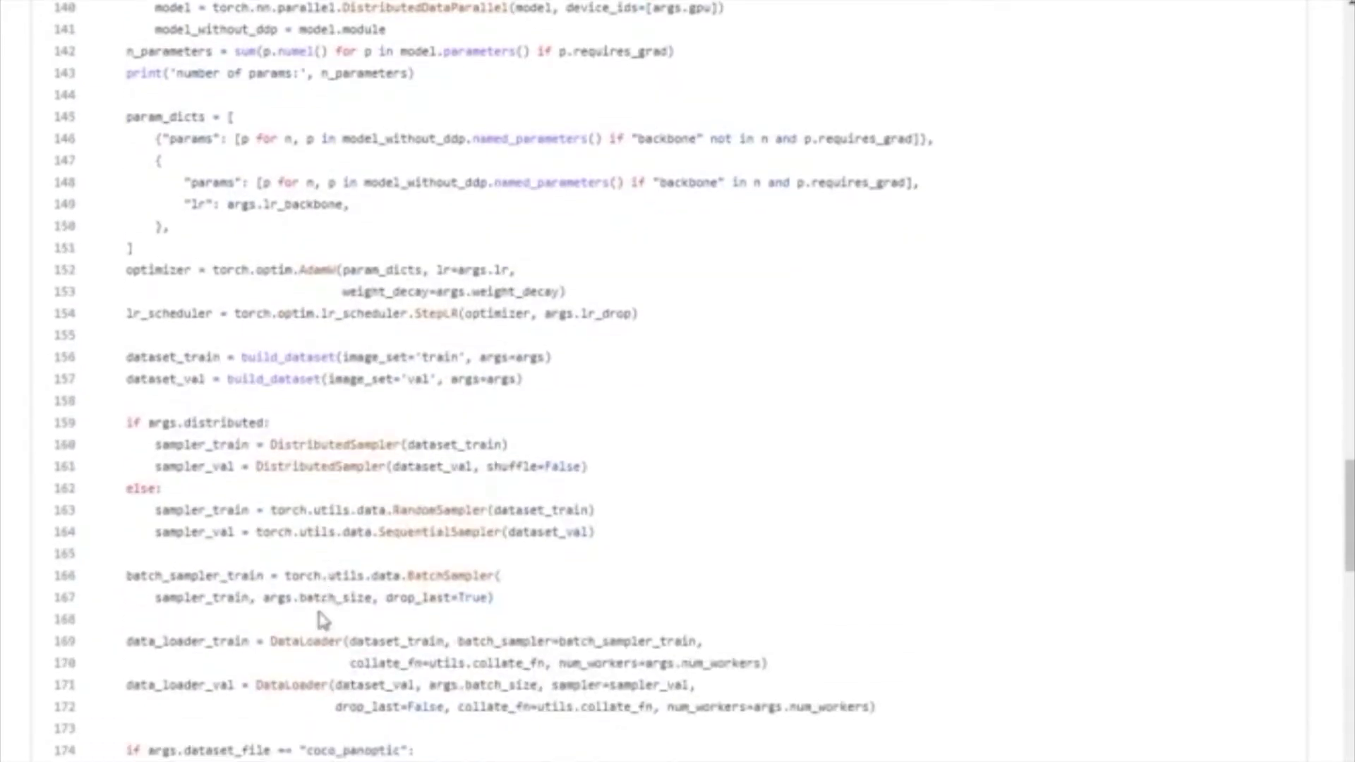
{"action": "scroll", "coordinate": [366, 621], "scroll_direction": "down", "scroll_amount": 2}
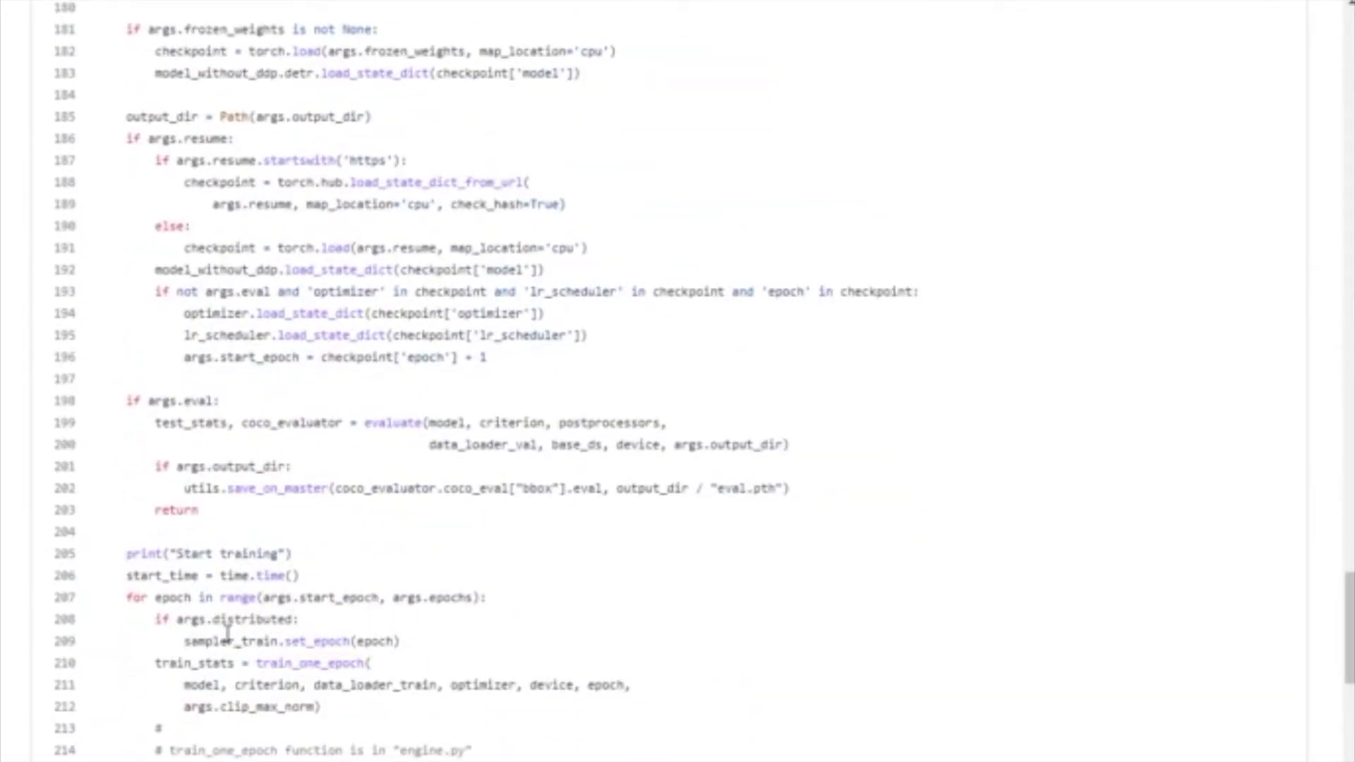
{"action": "scroll", "coordinate": [225, 625], "scroll_direction": "down", "scroll_amount": 3}
{"action": "scroll", "coordinate": [234, 604], "scroll_direction": "down", "scroll_amount": 4}
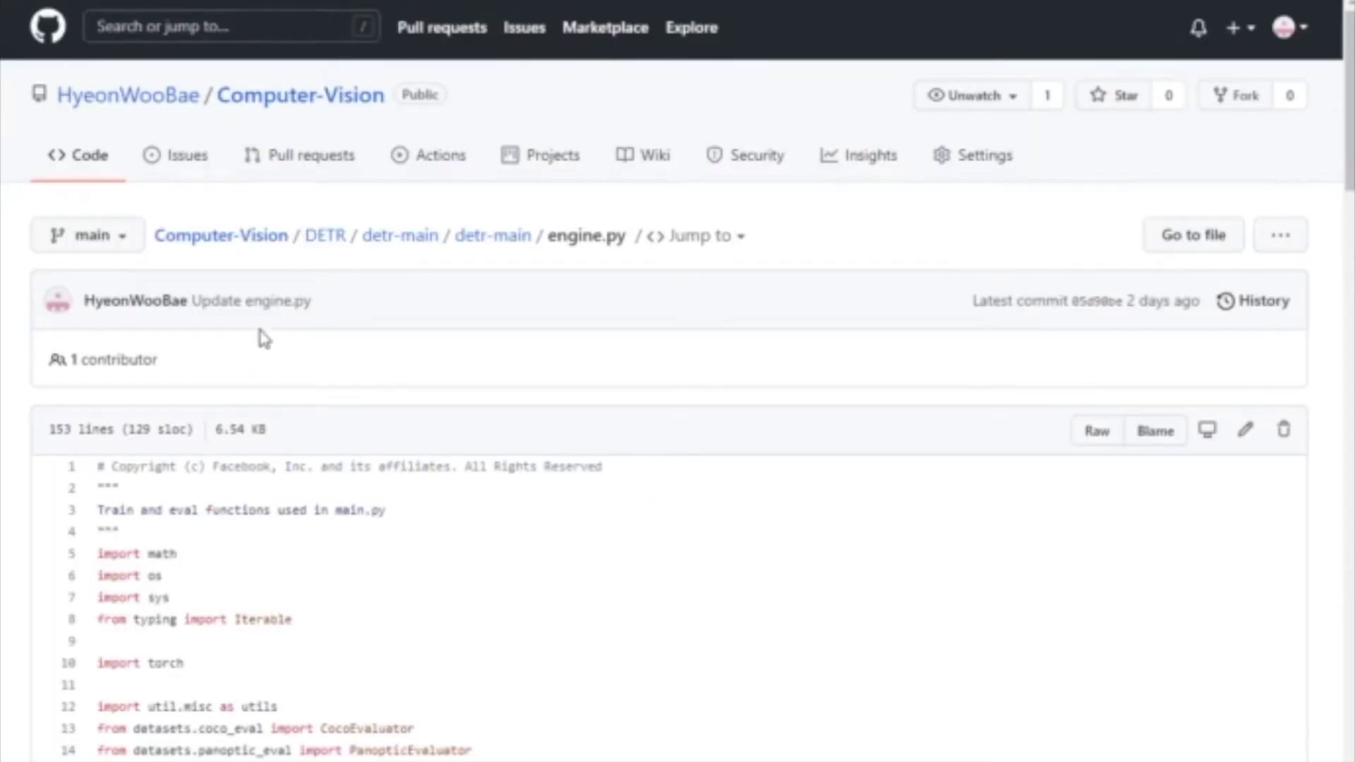
{"action": "scroll", "coordinate": [262, 337], "scroll_direction": "down", "scroll_amount": 1}
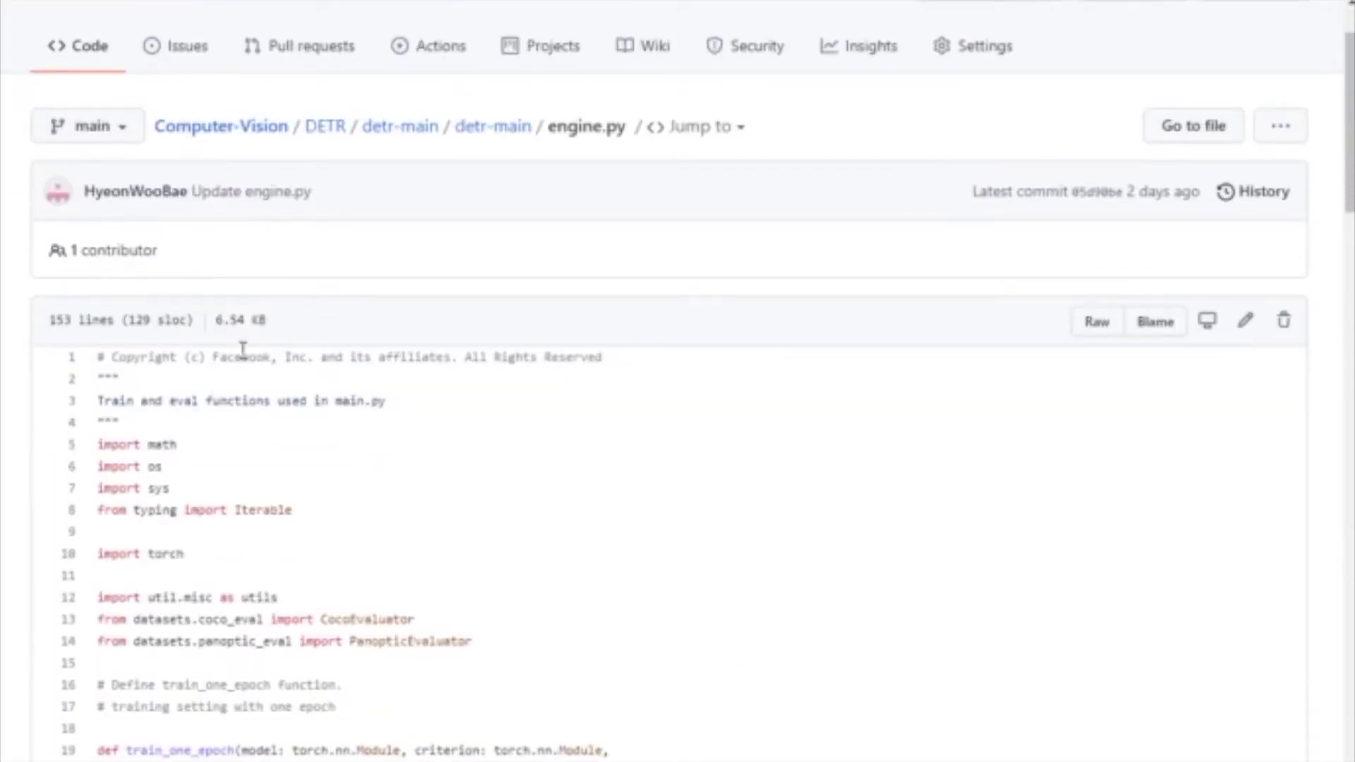
{"action": "scroll", "coordinate": [242, 349], "scroll_direction": "down", "scroll_amount": 1}
{"action": "scroll", "coordinate": [142, 476], "scroll_direction": "down", "scroll_amount": 1}
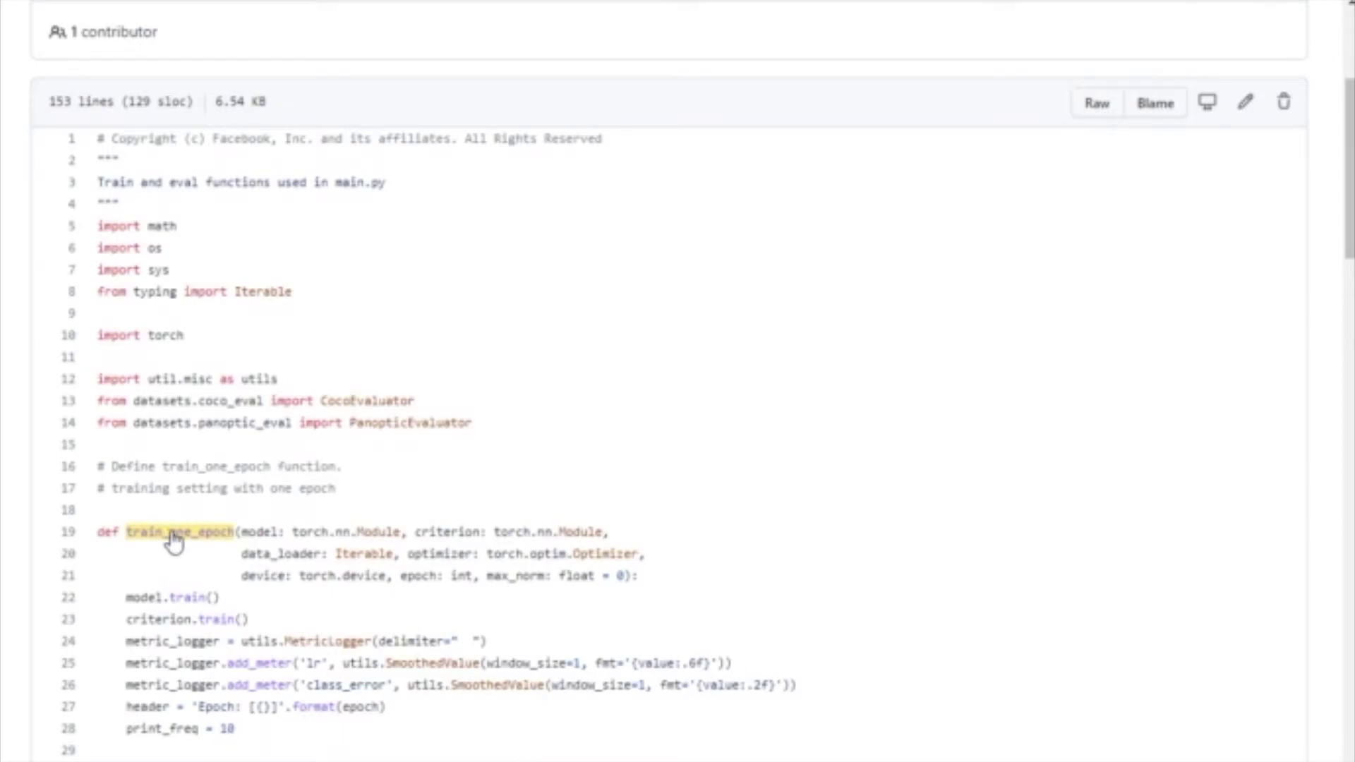
{"action": "scroll", "coordinate": [255, 641], "scroll_direction": "down", "scroll_amount": 1}
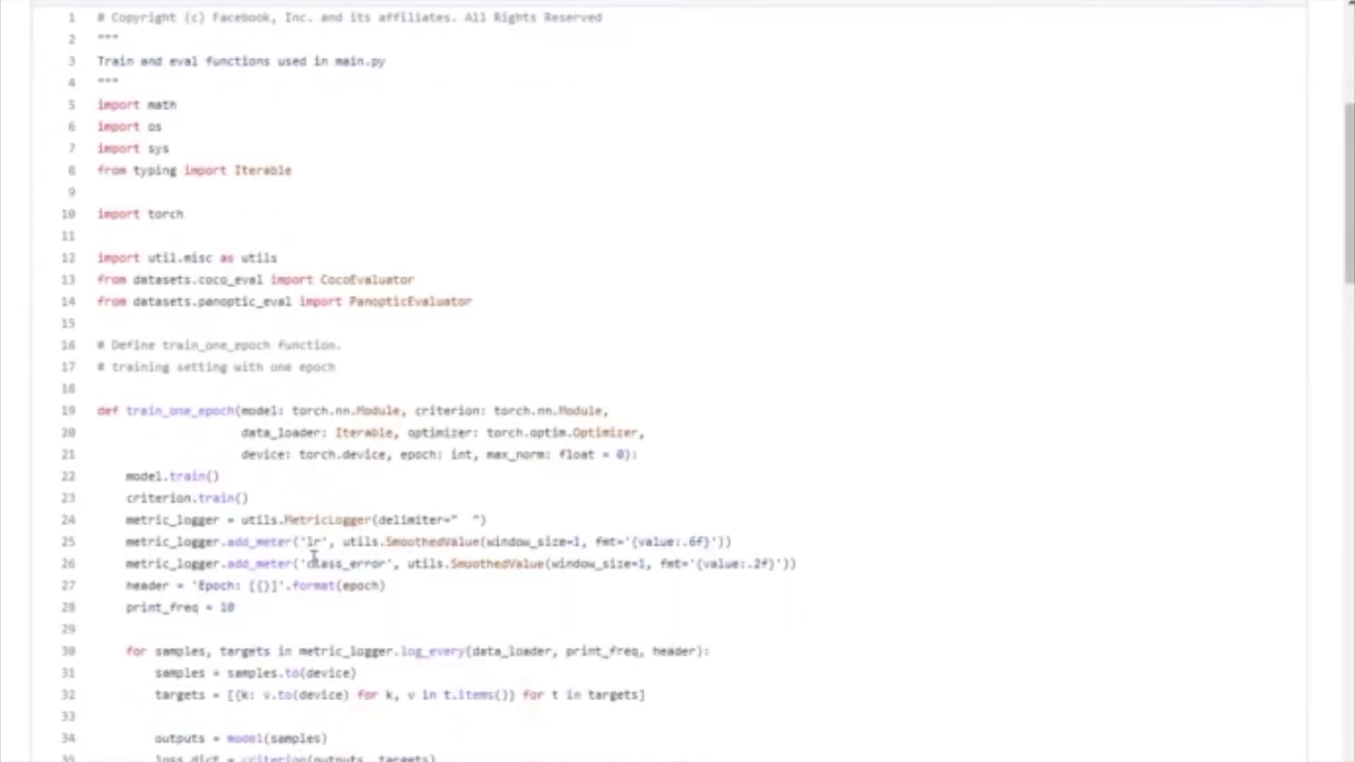
{"action": "scroll", "coordinate": [358, 535], "scroll_direction": "down", "scroll_amount": 1}
{"action": "scroll", "coordinate": [140, 488], "scroll_direction": "down", "scroll_amount": 2}
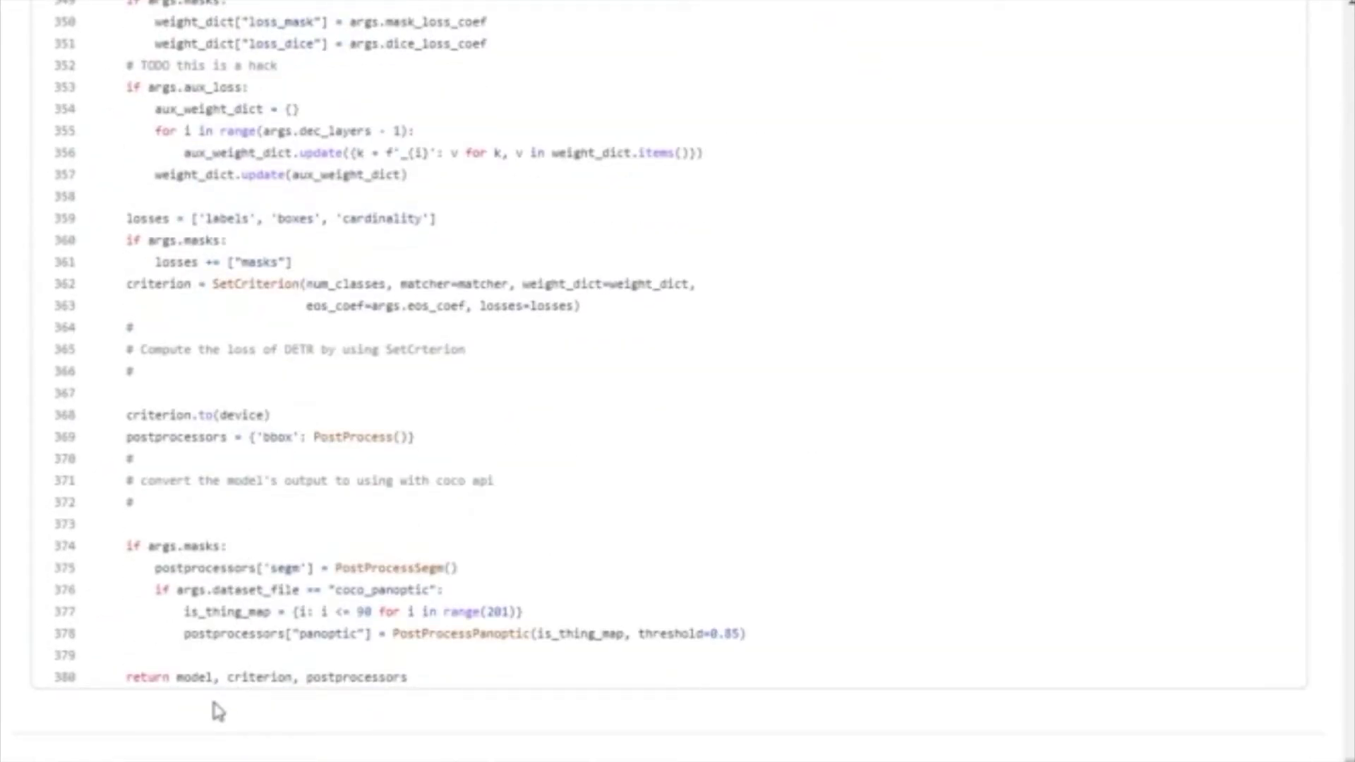
{"action": "scroll", "coordinate": [194, 369], "scroll_direction": "up", "scroll_amount": 6}
{"action": "scroll", "coordinate": [67, 334], "scroll_direction": "up", "scroll_amount": 6}
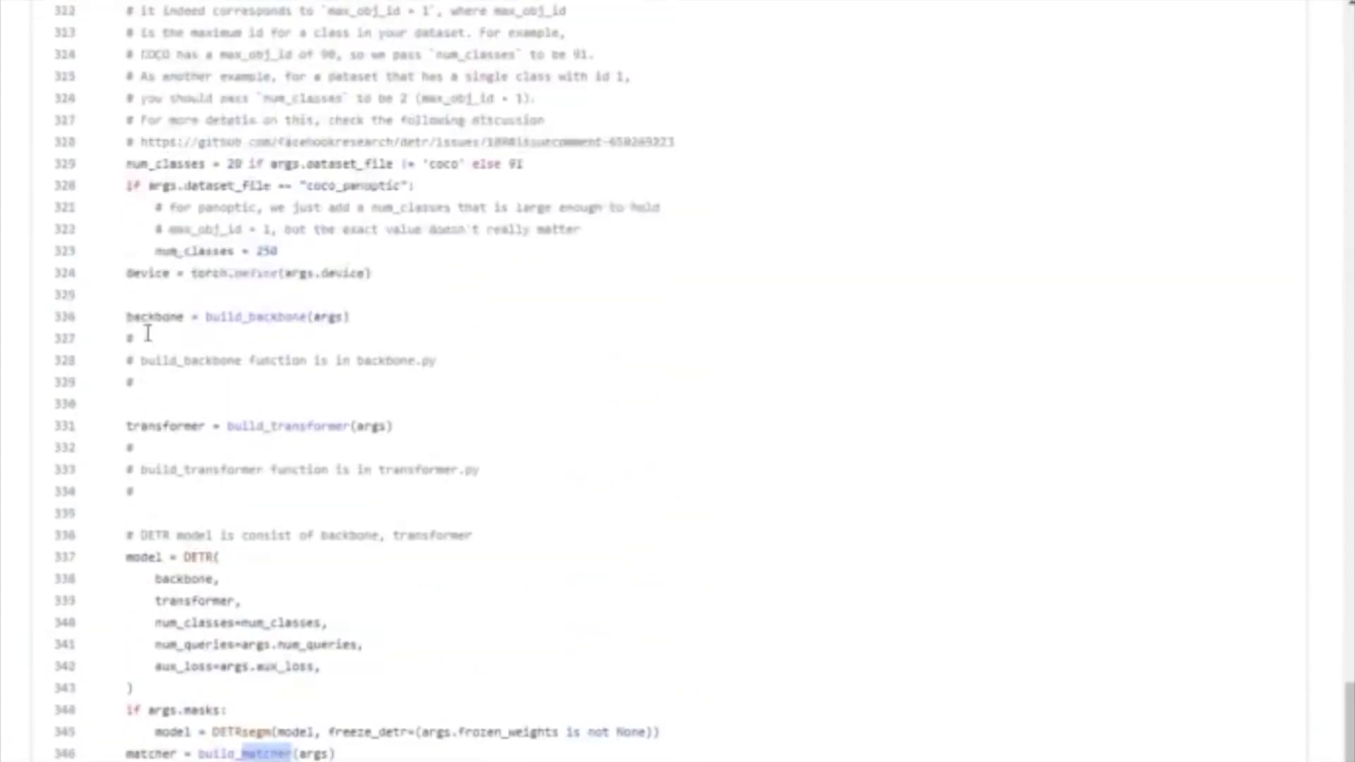
{"action": "scroll", "coordinate": [98, 91], "scroll_direction": "up", "scroll_amount": 3}
{"action": "scroll", "coordinate": [272, 243], "scroll_direction": "down", "scroll_amount": 1}
{"action": "scroll", "coordinate": [282, 620], "scroll_direction": "down", "scroll_amount": 10}
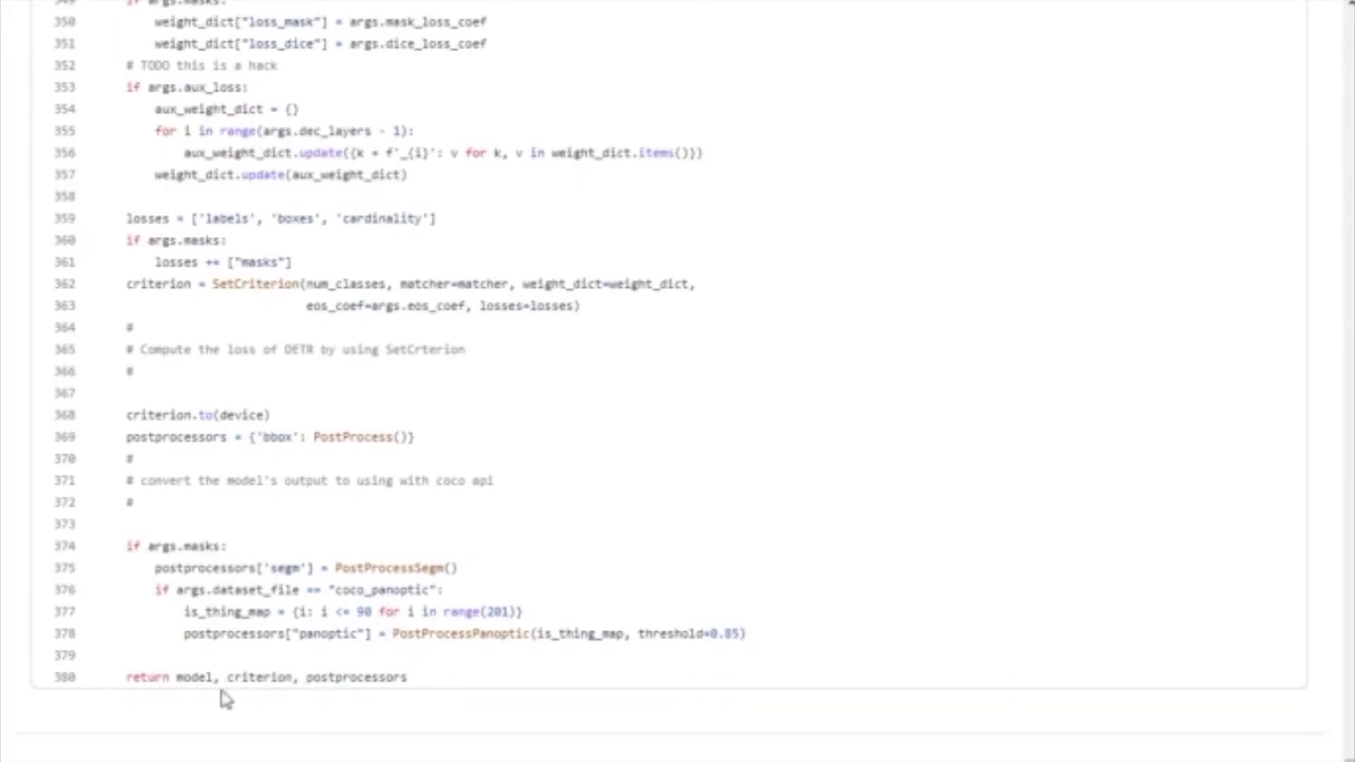
{"action": "scroll", "coordinate": [225, 677], "scroll_direction": "up", "scroll_amount": 3}
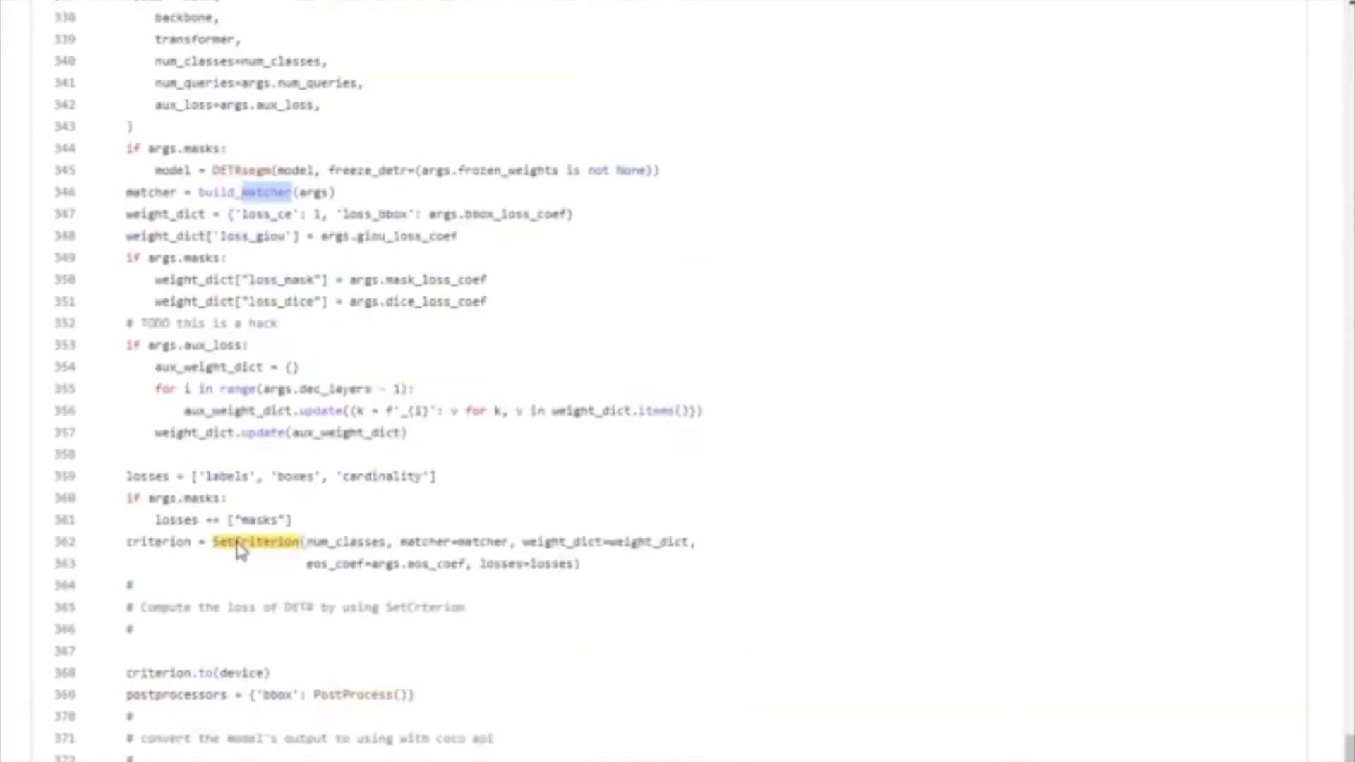
{"action": "scroll", "coordinate": [242, 554], "scroll_direction": "up", "scroll_amount": 4}
{"action": "scroll", "coordinate": [217, 529], "scroll_direction": "up", "scroll_amount": 4}
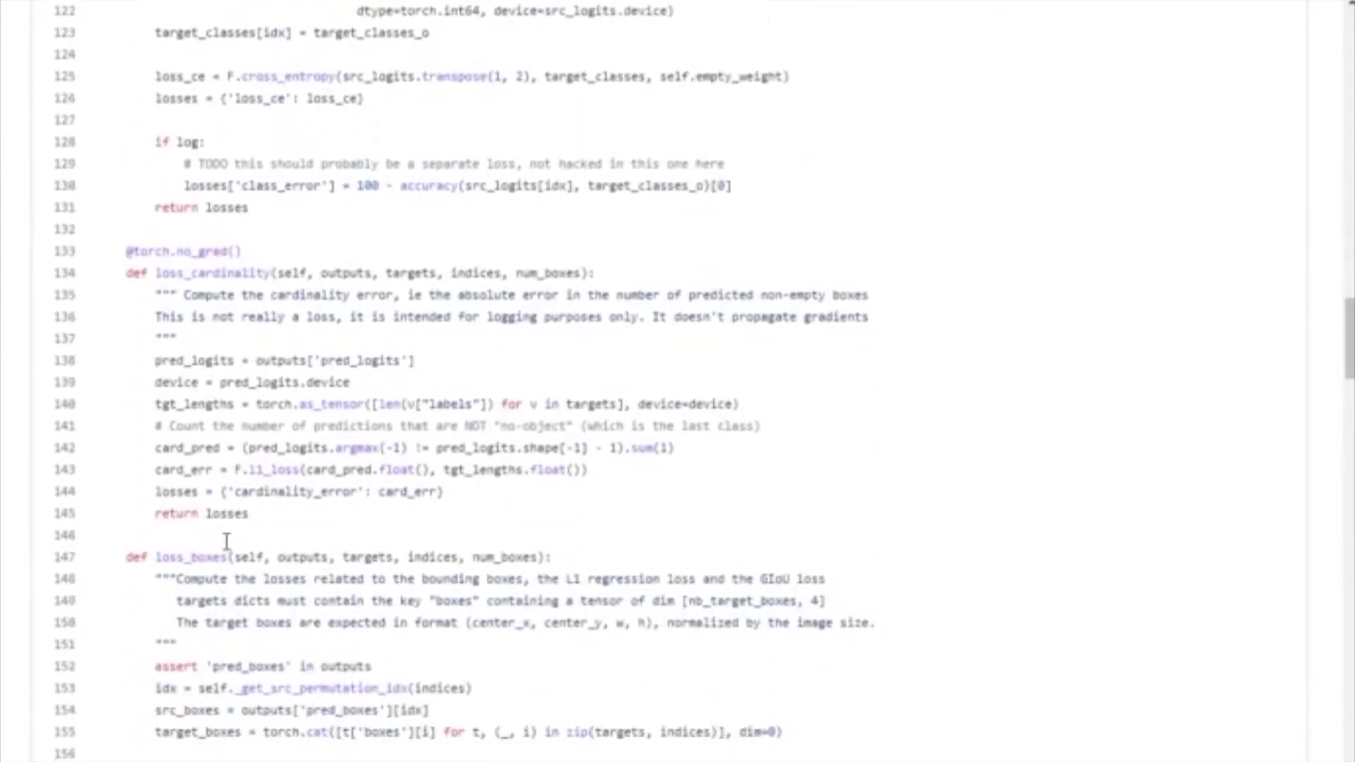
Point out the loss_boxes function in detr.py before moving to the build code.
{"action": "left_click", "coordinate": [159, 505]}
{"action": "scroll", "coordinate": [168, 477], "scroll_direction": "down", "scroll_amount": 2}
{"action": "scroll", "coordinate": [233, 540], "scroll_direction": "down", "scroll_amount": 2}
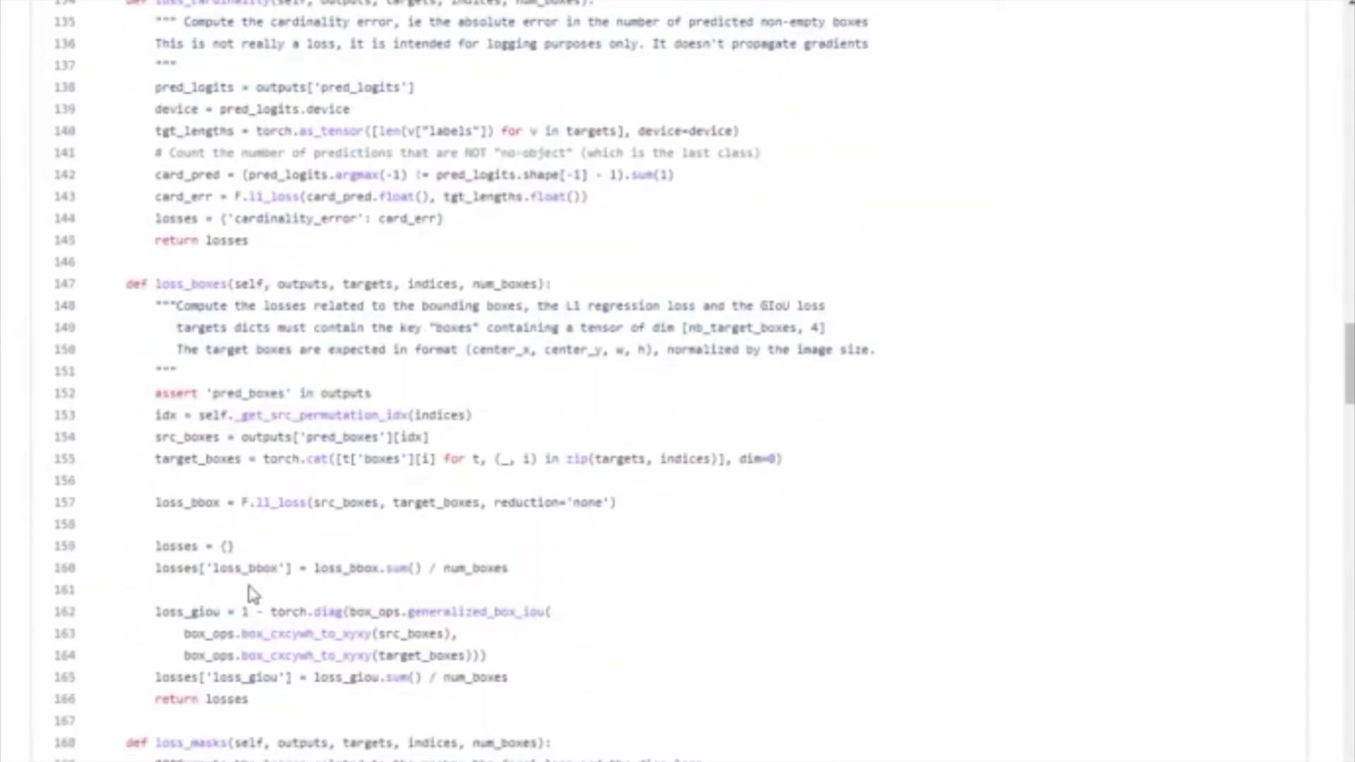
{"action": "scroll", "coordinate": [252, 593], "scroll_direction": "up", "scroll_amount": 3}
{"action": "scroll", "coordinate": [204, 481], "scroll_direction": "up", "scroll_amount": 2}
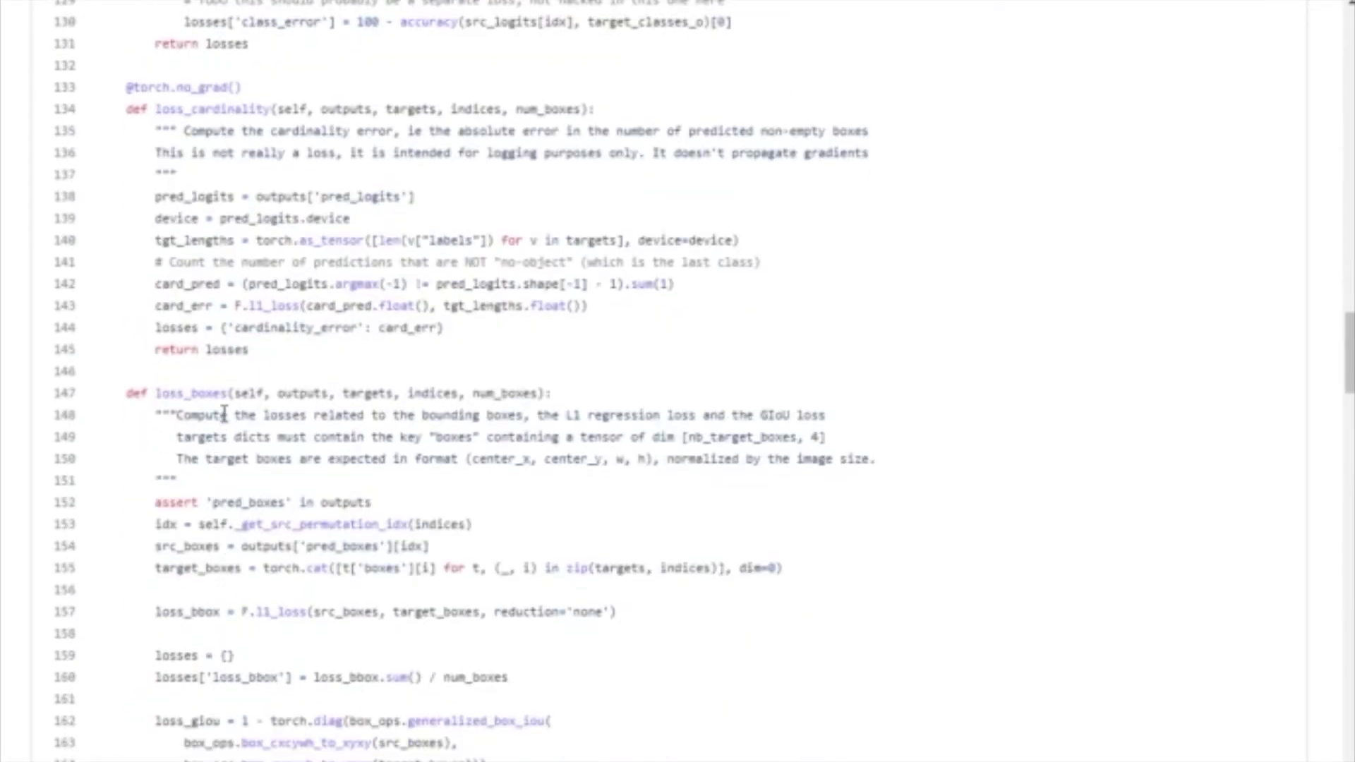
{"action": "scroll", "coordinate": [228, 424], "scroll_direction": "down", "scroll_amount": 2}
{"action": "scroll", "coordinate": [244, 497], "scroll_direction": "down", "scroll_amount": 1}
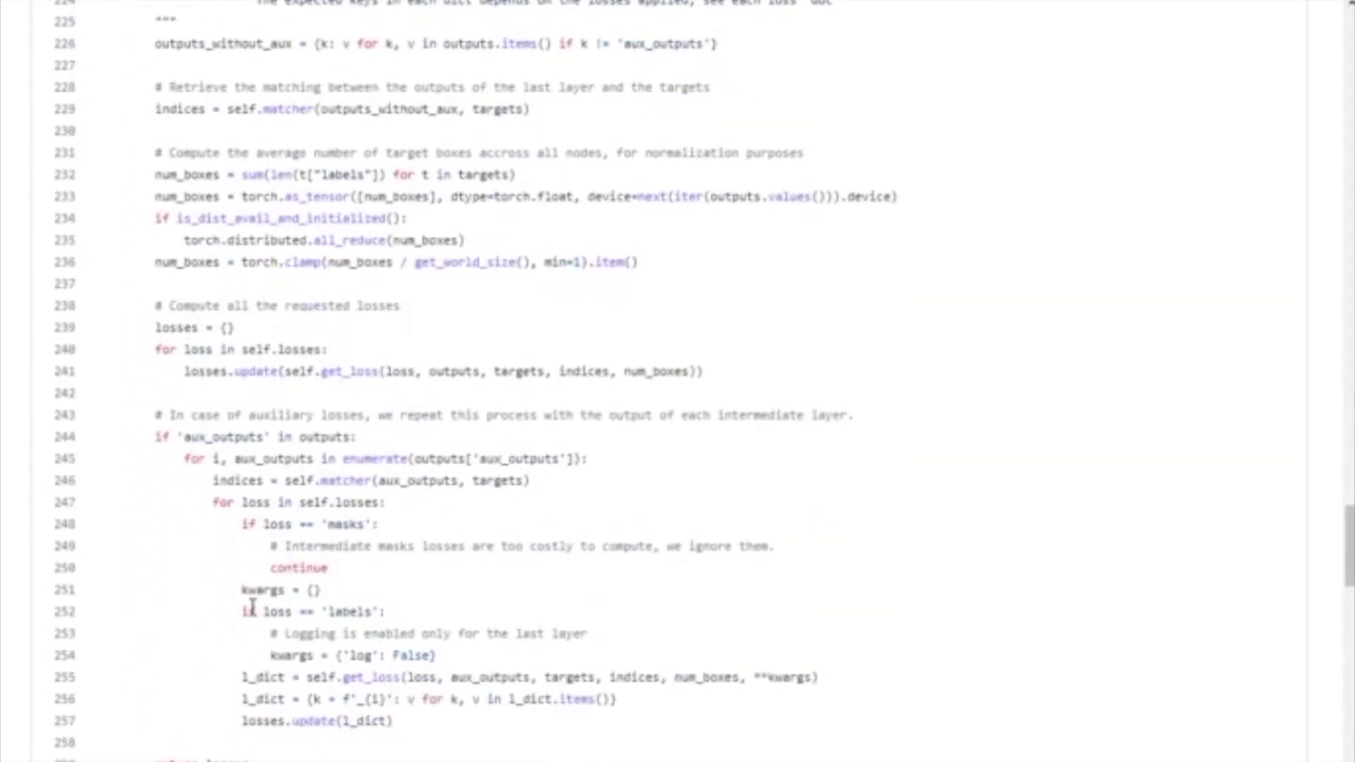
{"action": "scroll", "coordinate": [250, 609], "scroll_direction": "down", "scroll_amount": 2}
{"action": "scroll", "coordinate": [239, 614], "scroll_direction": "down", "scroll_amount": 1}
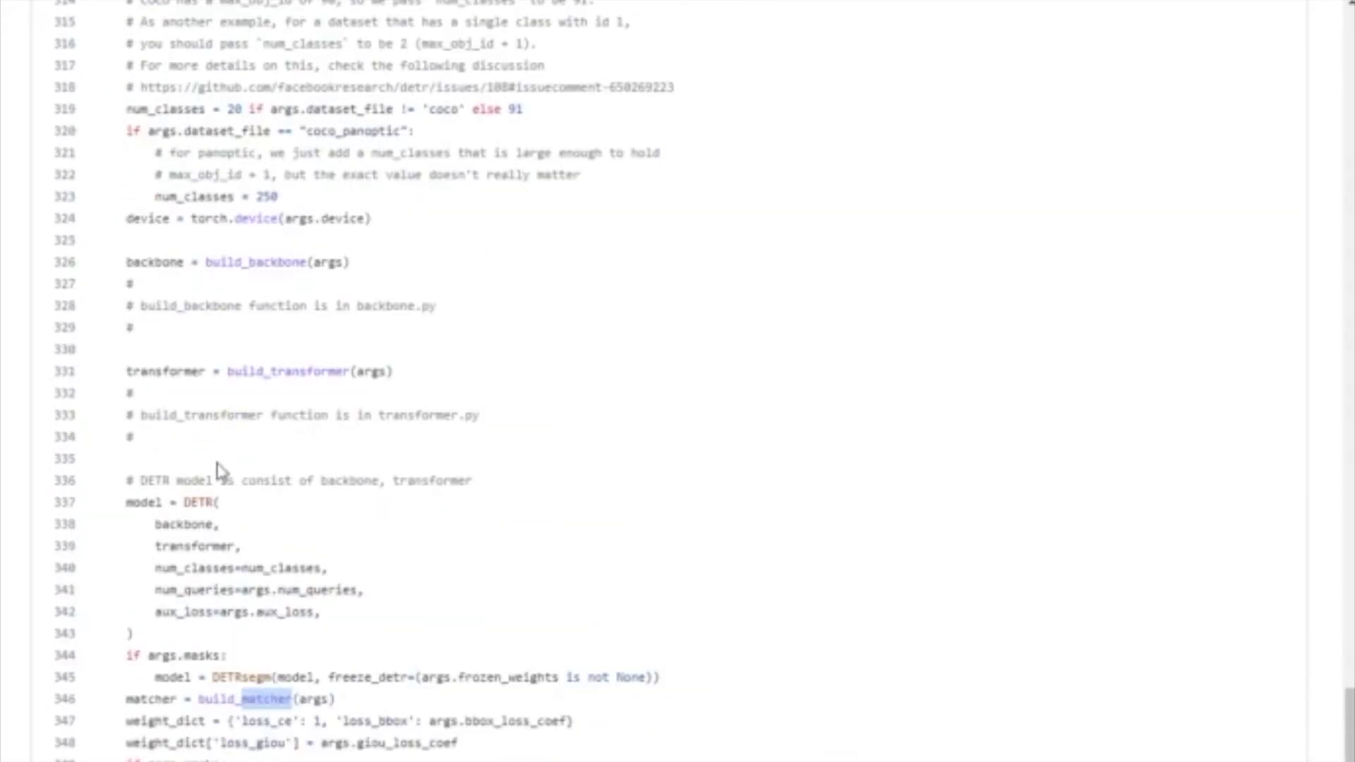
{"action": "scroll", "coordinate": [221, 508], "scroll_direction": "down", "scroll_amount": 1}
{"action": "scroll", "coordinate": [223, 562], "scroll_direction": "down", "scroll_amount": 1}
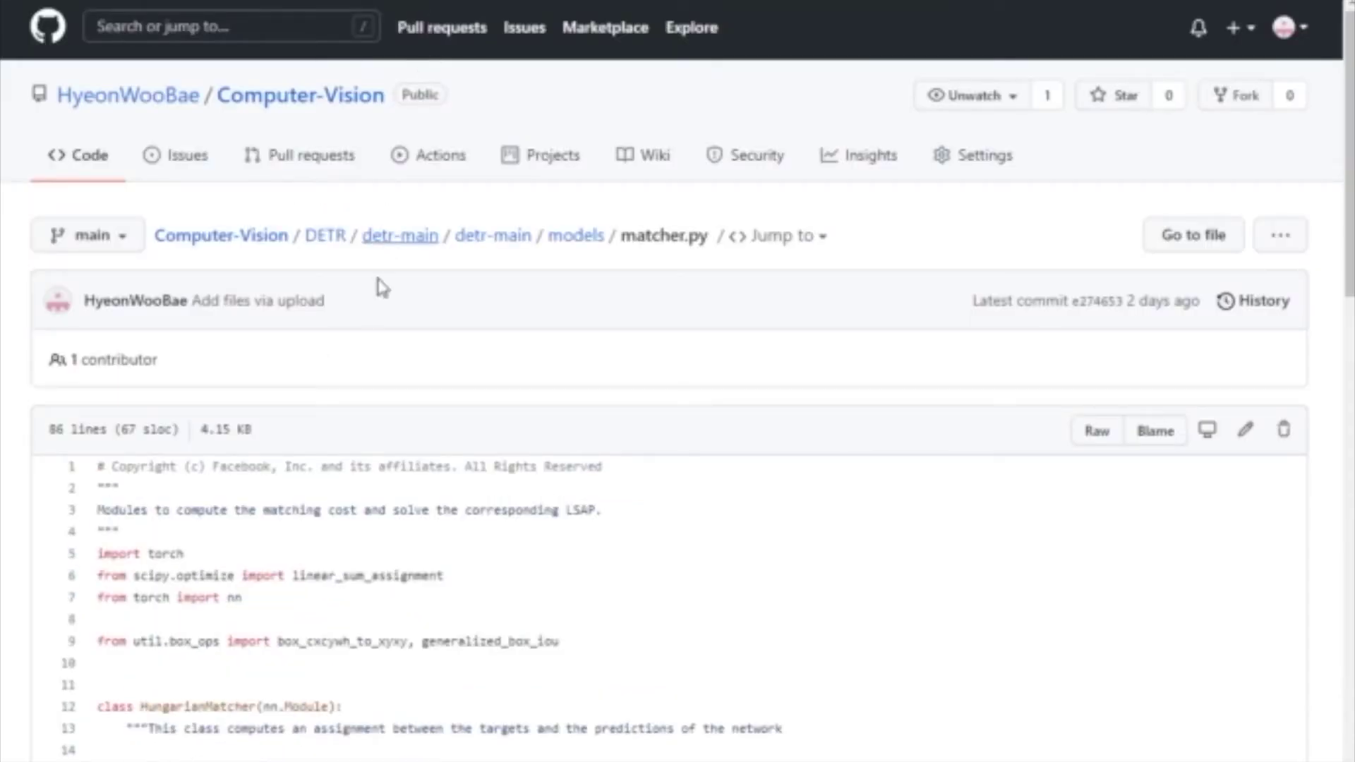
{"action": "scroll", "coordinate": [369, 392], "scroll_direction": "down", "scroll_amount": 1}
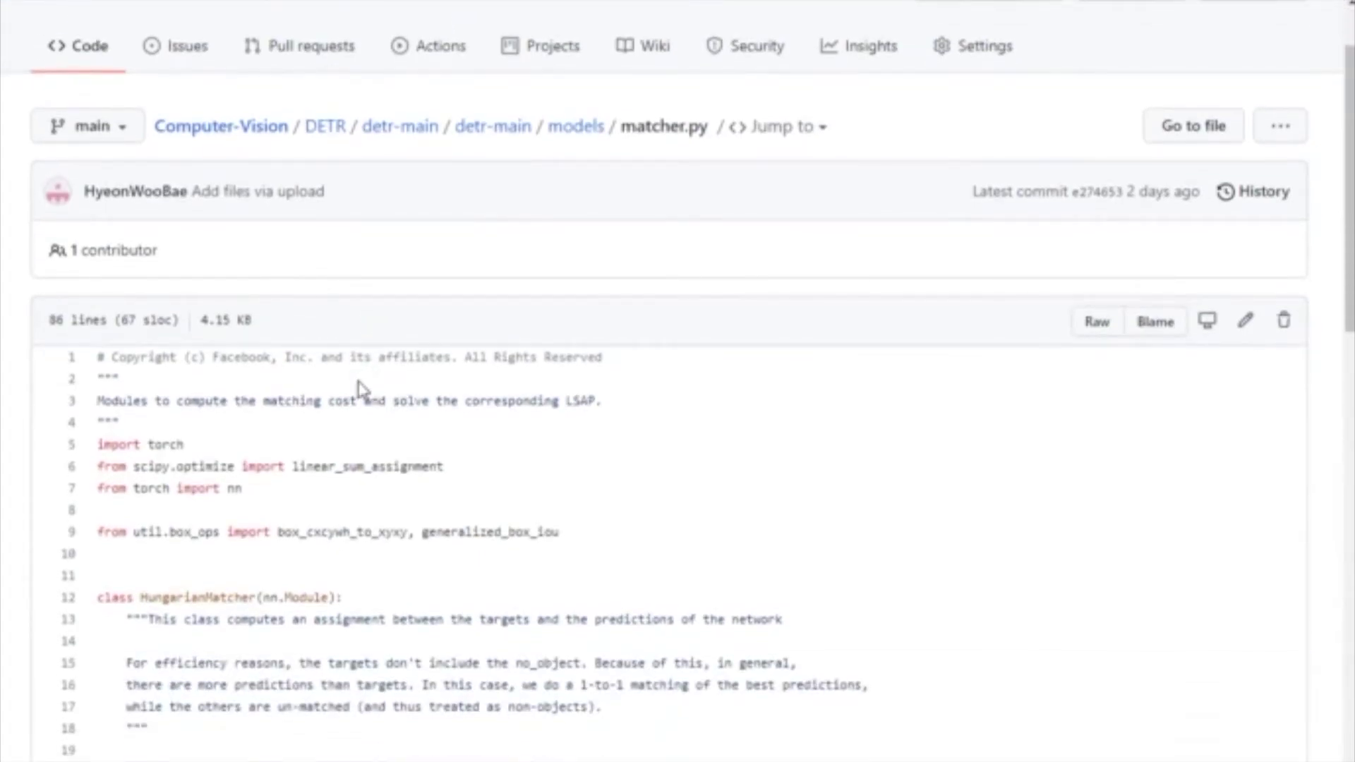
{"action": "scroll", "coordinate": [358, 394], "scroll_direction": "down", "scroll_amount": 2}
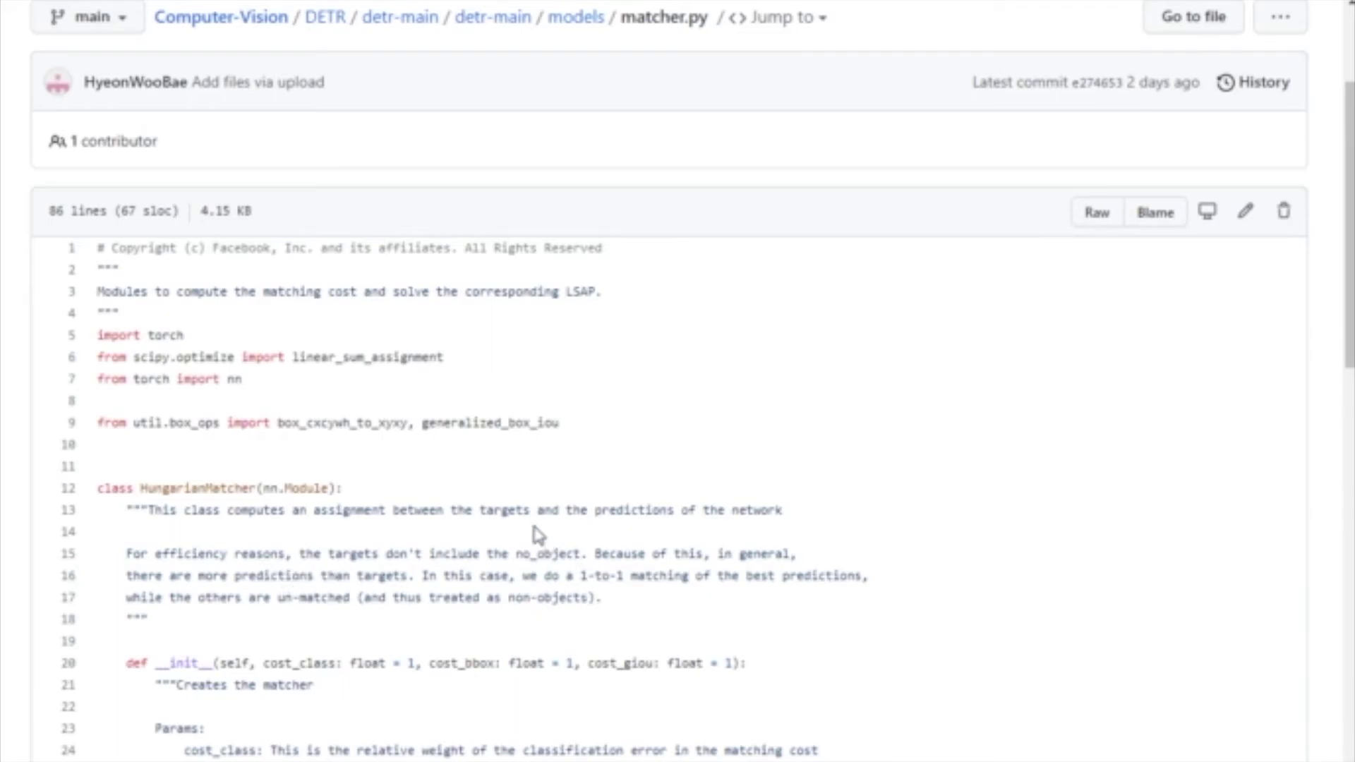
{"action": "scroll", "coordinate": [498, 529], "scroll_direction": "down", "scroll_amount": 1}
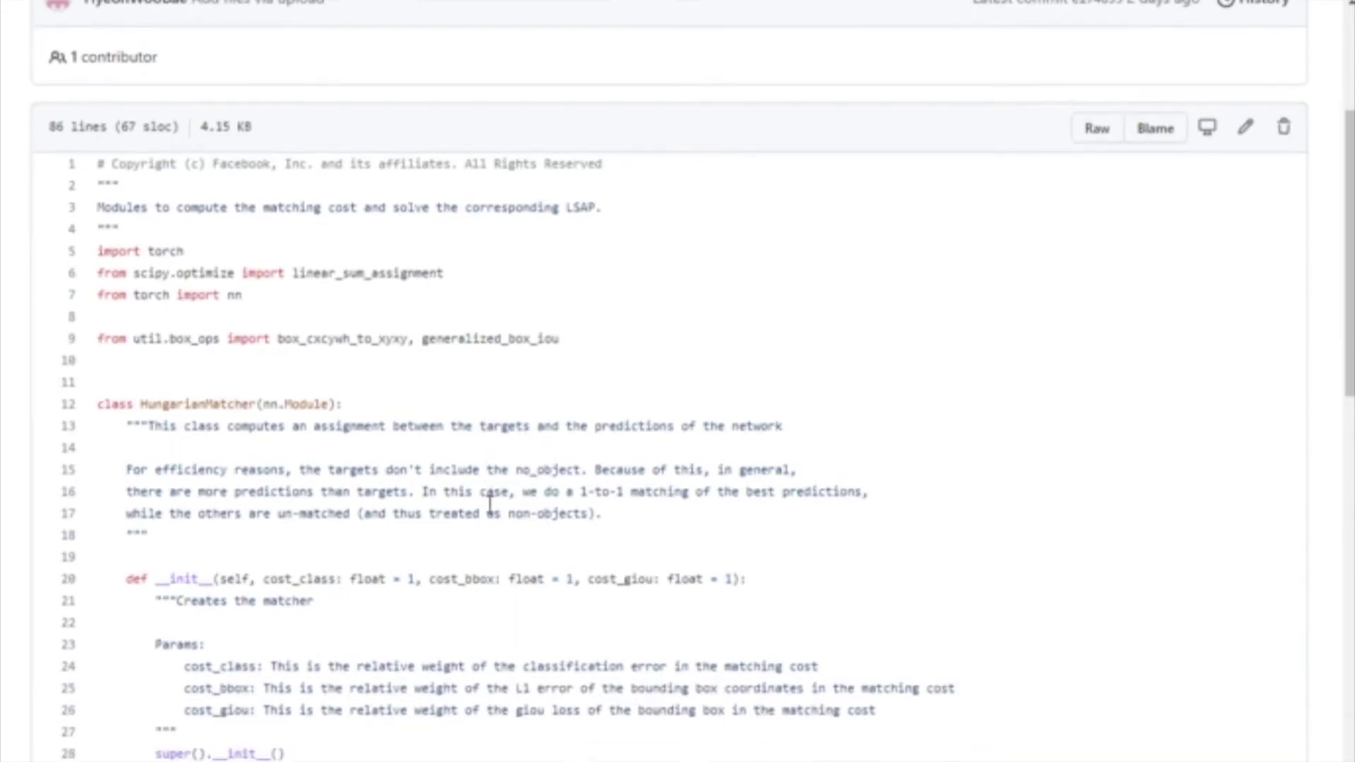
{"action": "scroll", "coordinate": [458, 526], "scroll_direction": "down", "scroll_amount": 4}
{"action": "scroll", "coordinate": [424, 509], "scroll_direction": "down", "scroll_amount": 7}
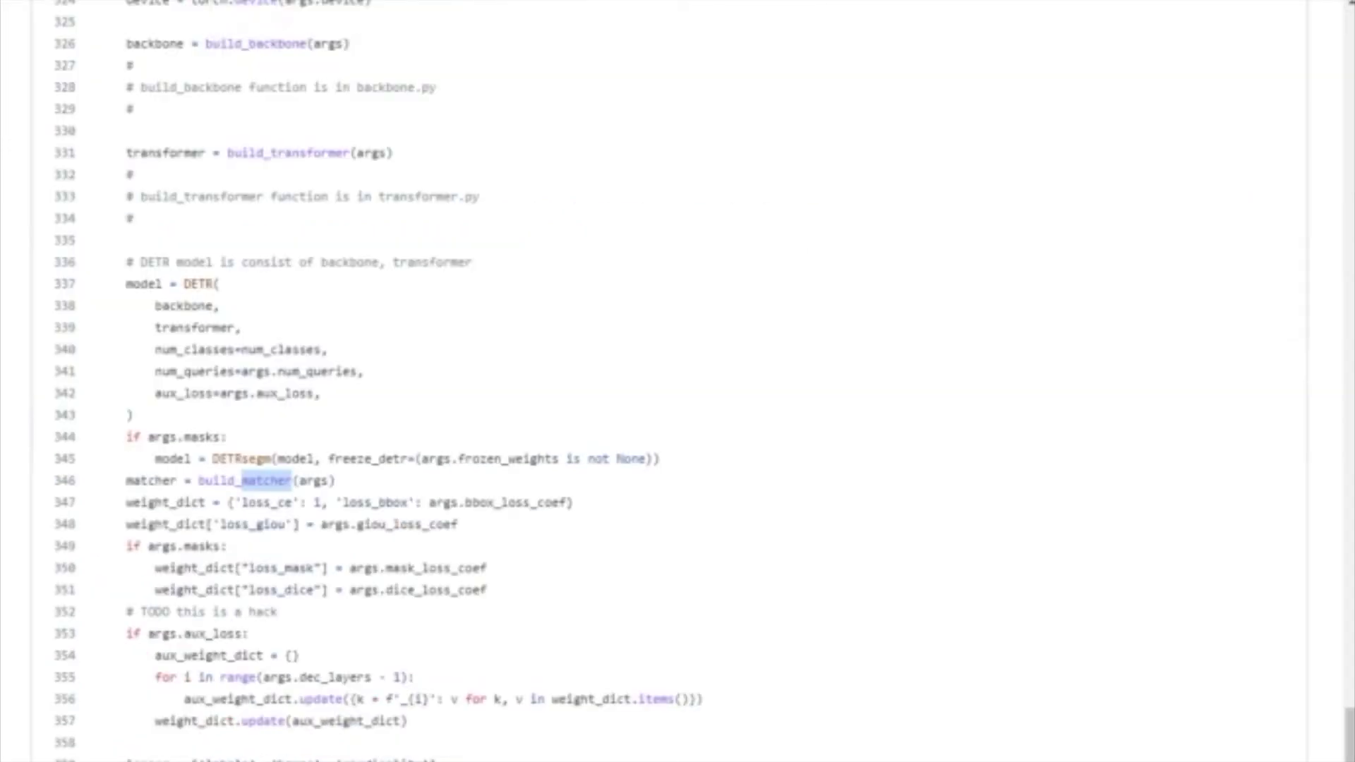
{"action": "scroll", "coordinate": [475, 265], "scroll_direction": "down", "scroll_amount": 4}
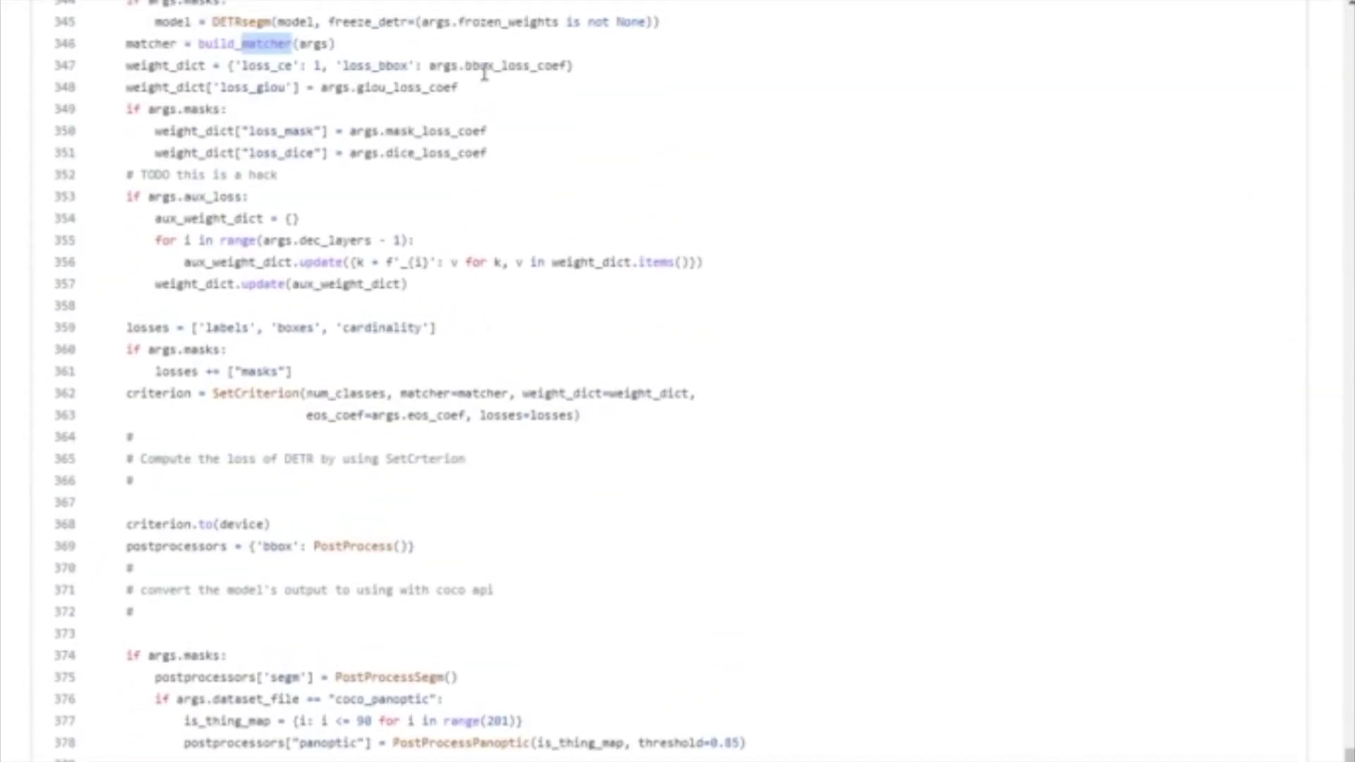
{"action": "scroll", "coordinate": [484, 85], "scroll_direction": "up", "scroll_amount": 1}
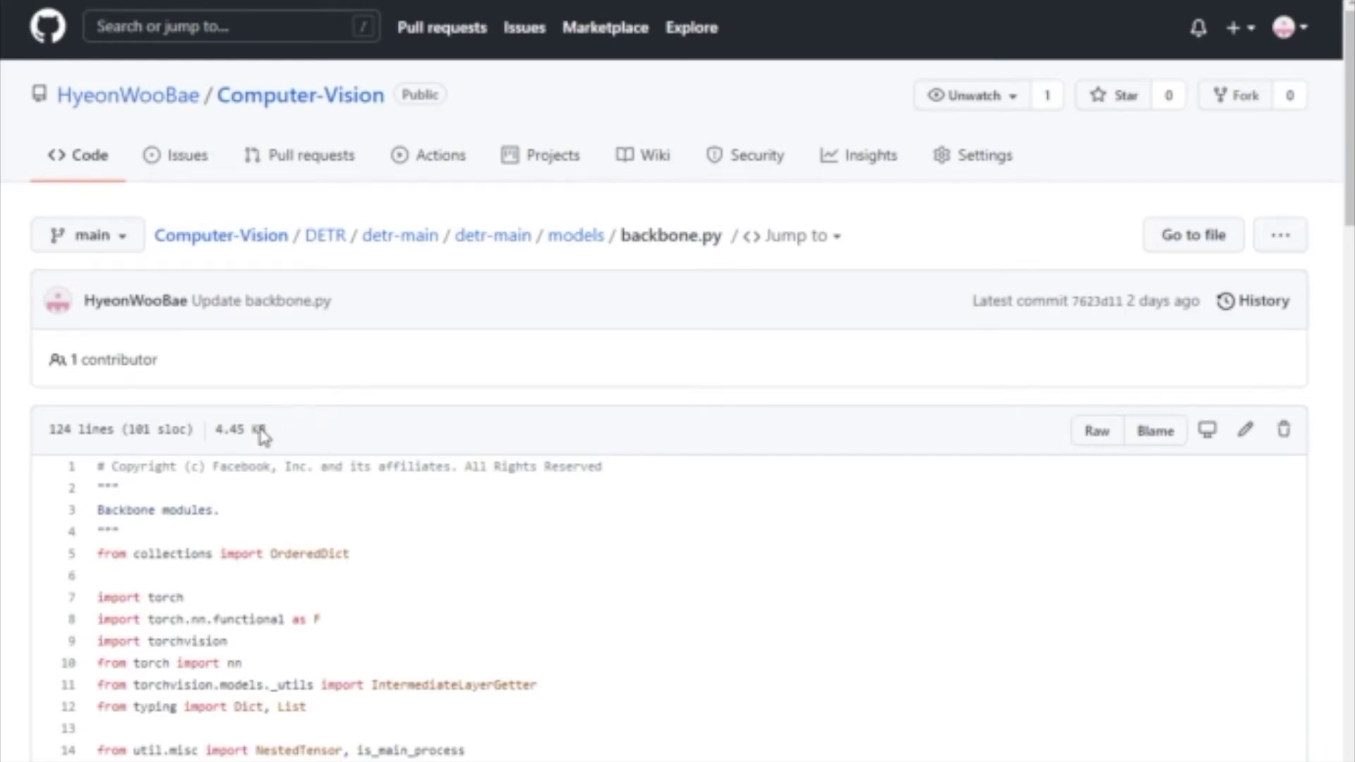
{"action": "scroll", "coordinate": [217, 571], "scroll_direction": "down", "scroll_amount": 3}
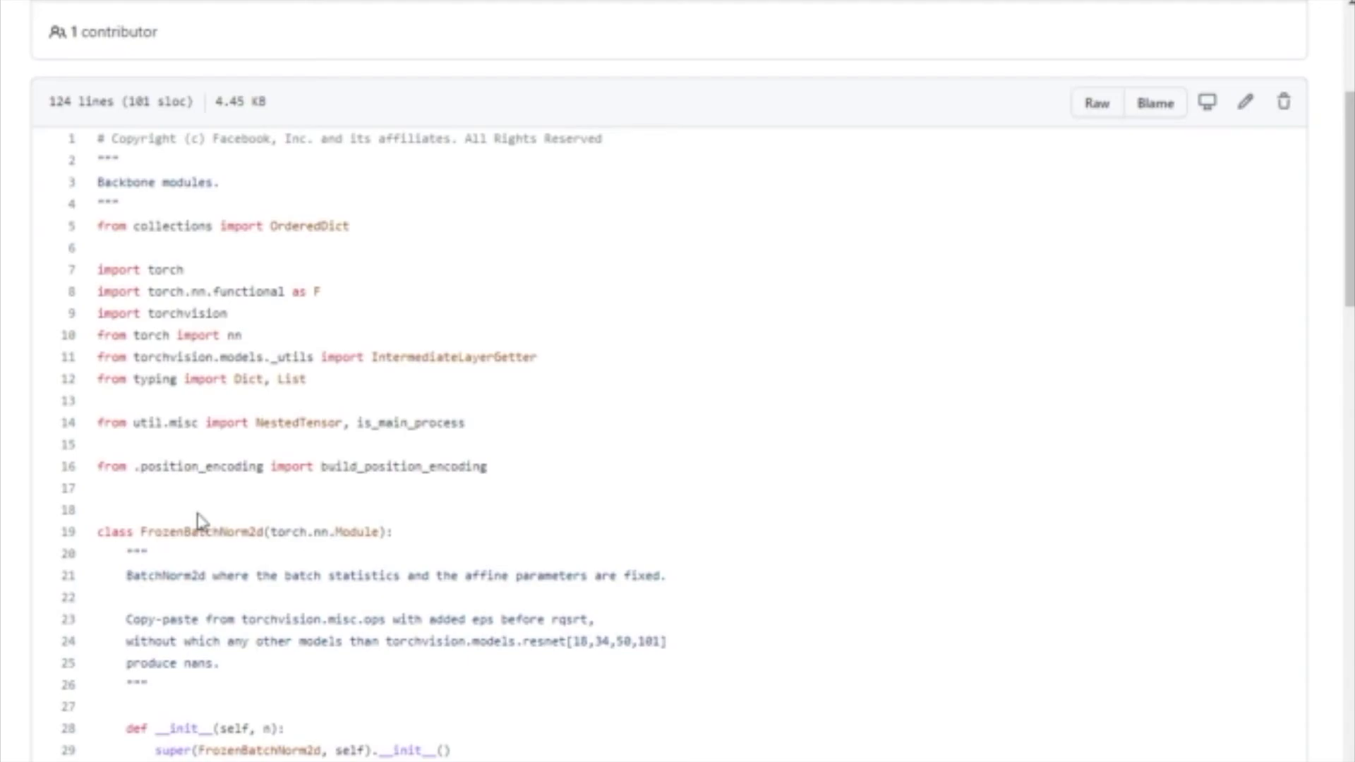
{"action": "scroll", "coordinate": [191, 455], "scroll_direction": "down", "scroll_amount": 1}
{"action": "scroll", "coordinate": [188, 412], "scroll_direction": "down", "scroll_amount": 4}
{"action": "scroll", "coordinate": [201, 408], "scroll_direction": "down", "scroll_amount": 2}
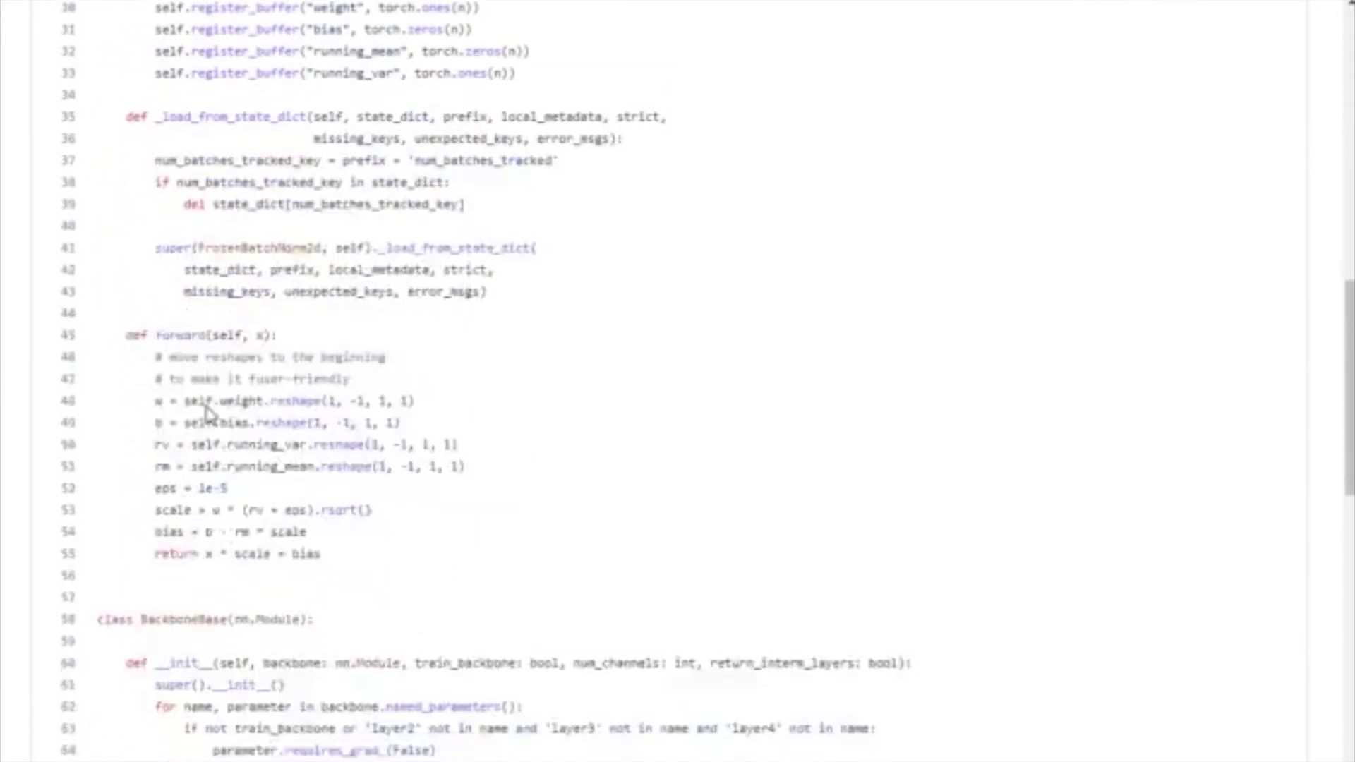
{"action": "scroll", "coordinate": [207, 411], "scroll_direction": "down", "scroll_amount": 2}
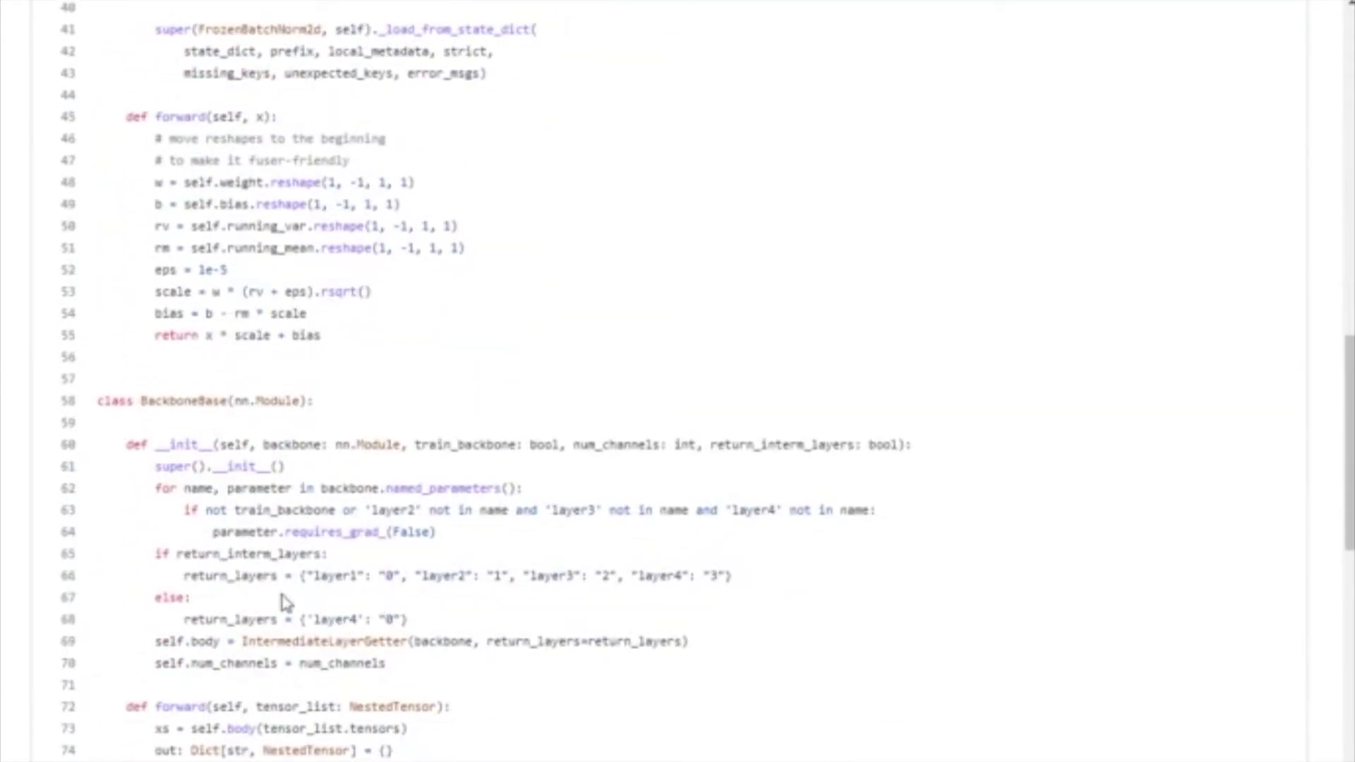
{"action": "scroll", "coordinate": [317, 484], "scroll_direction": "down", "scroll_amount": 2}
{"action": "scroll", "coordinate": [286, 497], "scroll_direction": "down", "scroll_amount": 1}
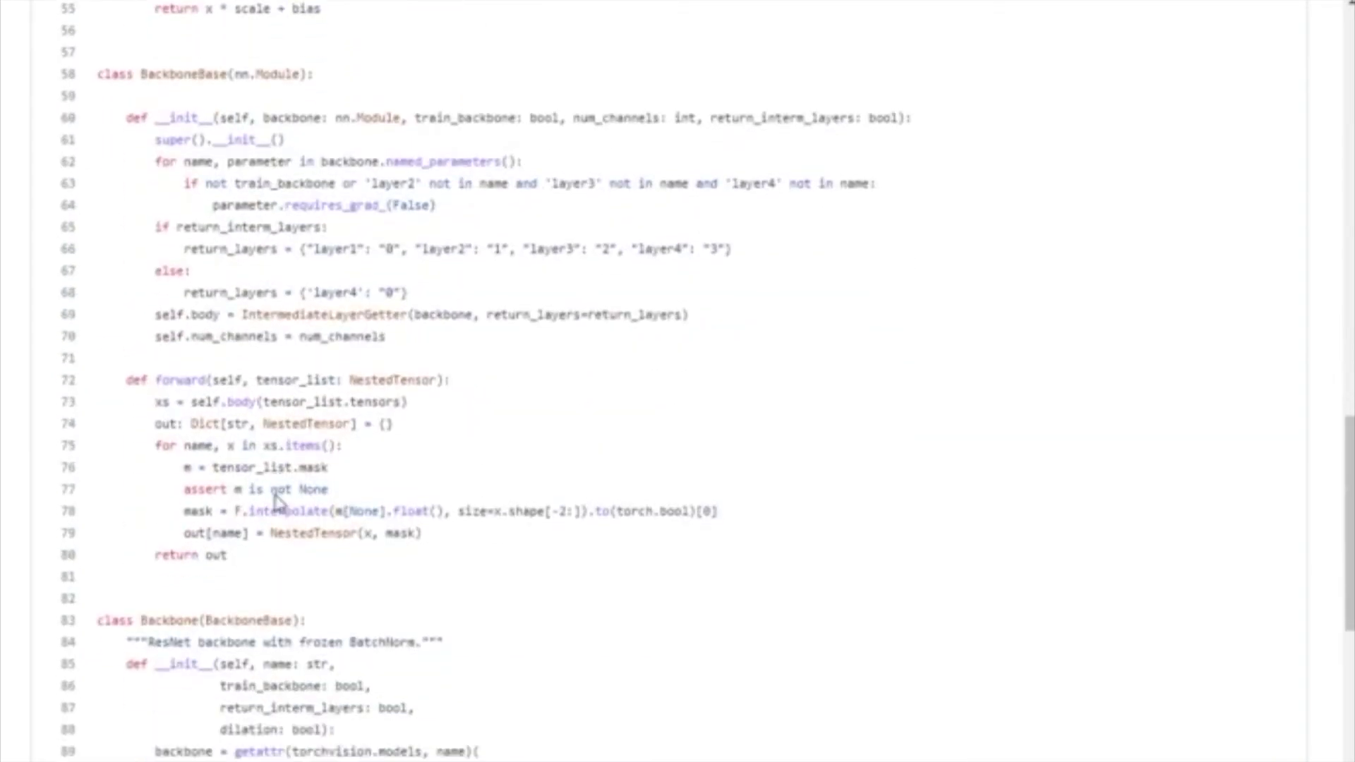
{"action": "scroll", "coordinate": [260, 519], "scroll_direction": "down", "scroll_amount": 1}
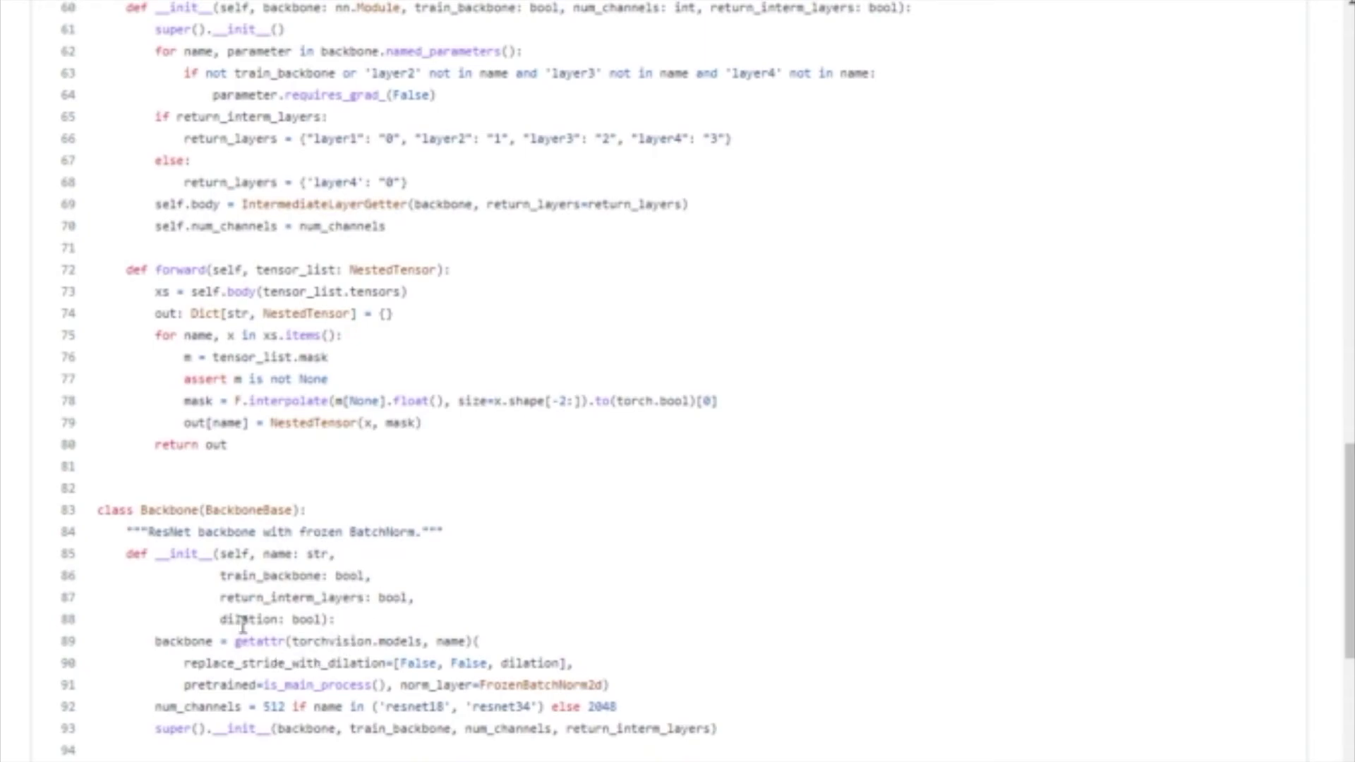
{"action": "scroll", "coordinate": [212, 619], "scroll_direction": "down", "scroll_amount": 3}
{"action": "scroll", "coordinate": [212, 603], "scroll_direction": "down", "scroll_amount": 5}
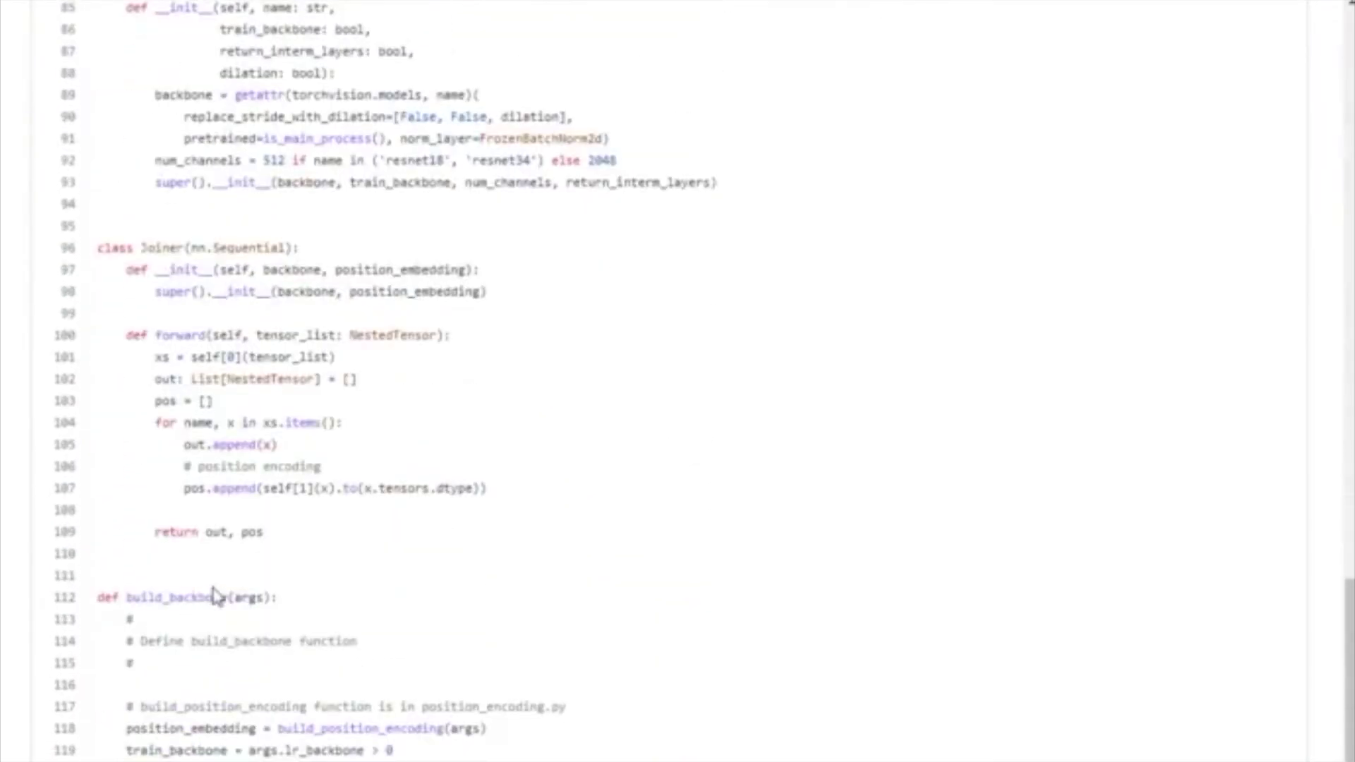
{"action": "scroll", "coordinate": [213, 593], "scroll_direction": "down", "scroll_amount": 2}
{"action": "scroll", "coordinate": [216, 573], "scroll_direction": "down", "scroll_amount": 2}
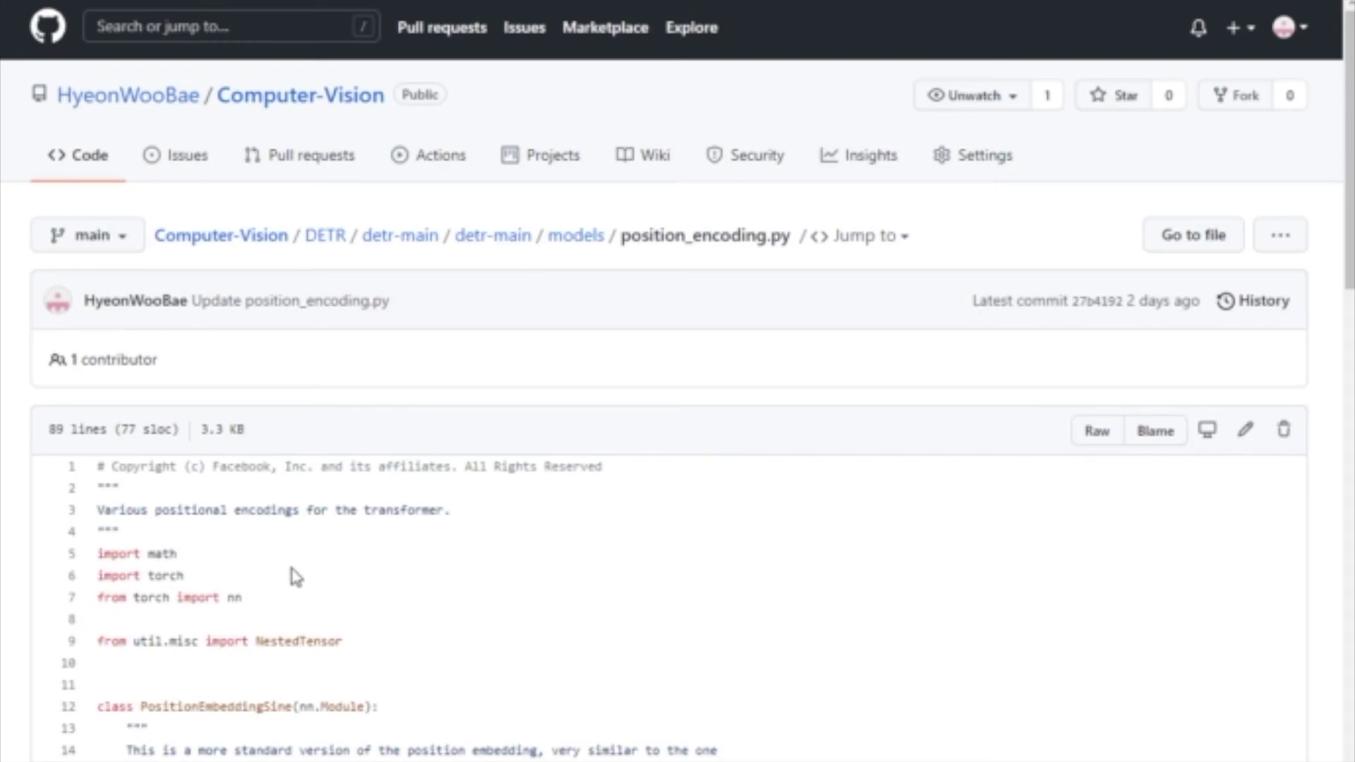
{"action": "scroll", "coordinate": [294, 576], "scroll_direction": "down", "scroll_amount": 1}
{"action": "scroll", "coordinate": [294, 576], "scroll_direction": "down", "scroll_amount": 1}
{"action": "scroll", "coordinate": [284, 576], "scroll_direction": "down", "scroll_amount": 1}
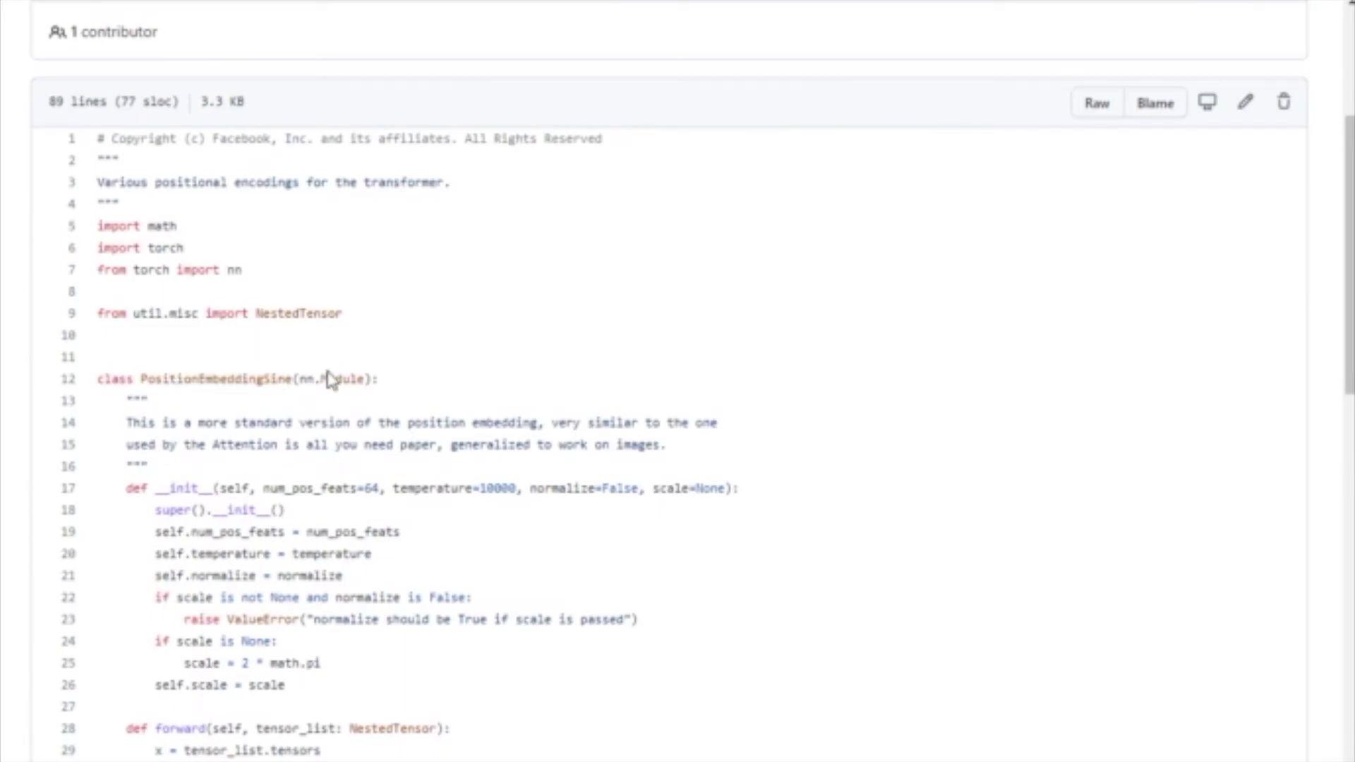
{"action": "scroll", "coordinate": [298, 393], "scroll_direction": "down", "scroll_amount": 2}
{"action": "scroll", "coordinate": [270, 593], "scroll_direction": "down", "scroll_amount": 3}
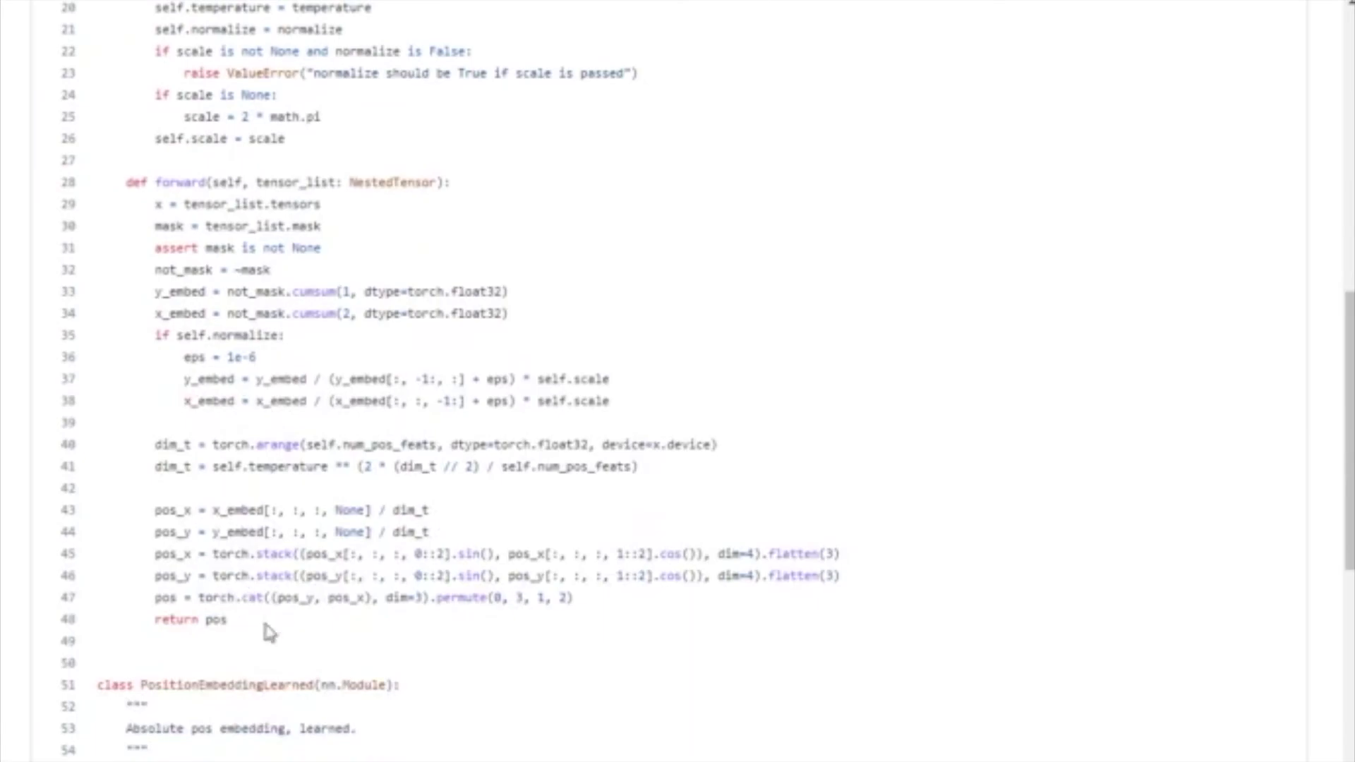
{"action": "scroll", "coordinate": [243, 562], "scroll_direction": "up", "scroll_amount": 3}
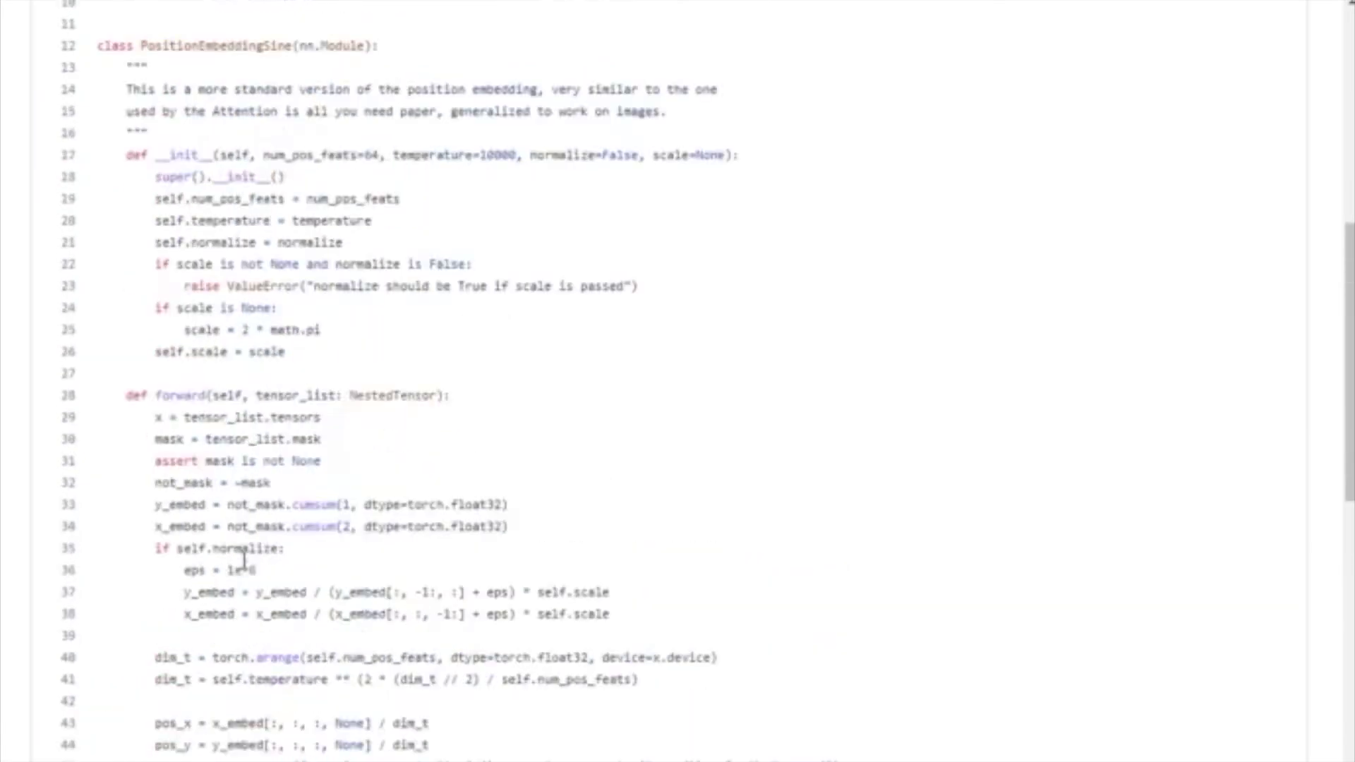
{"action": "scroll", "coordinate": [244, 562], "scroll_direction": "up", "scroll_amount": 5}
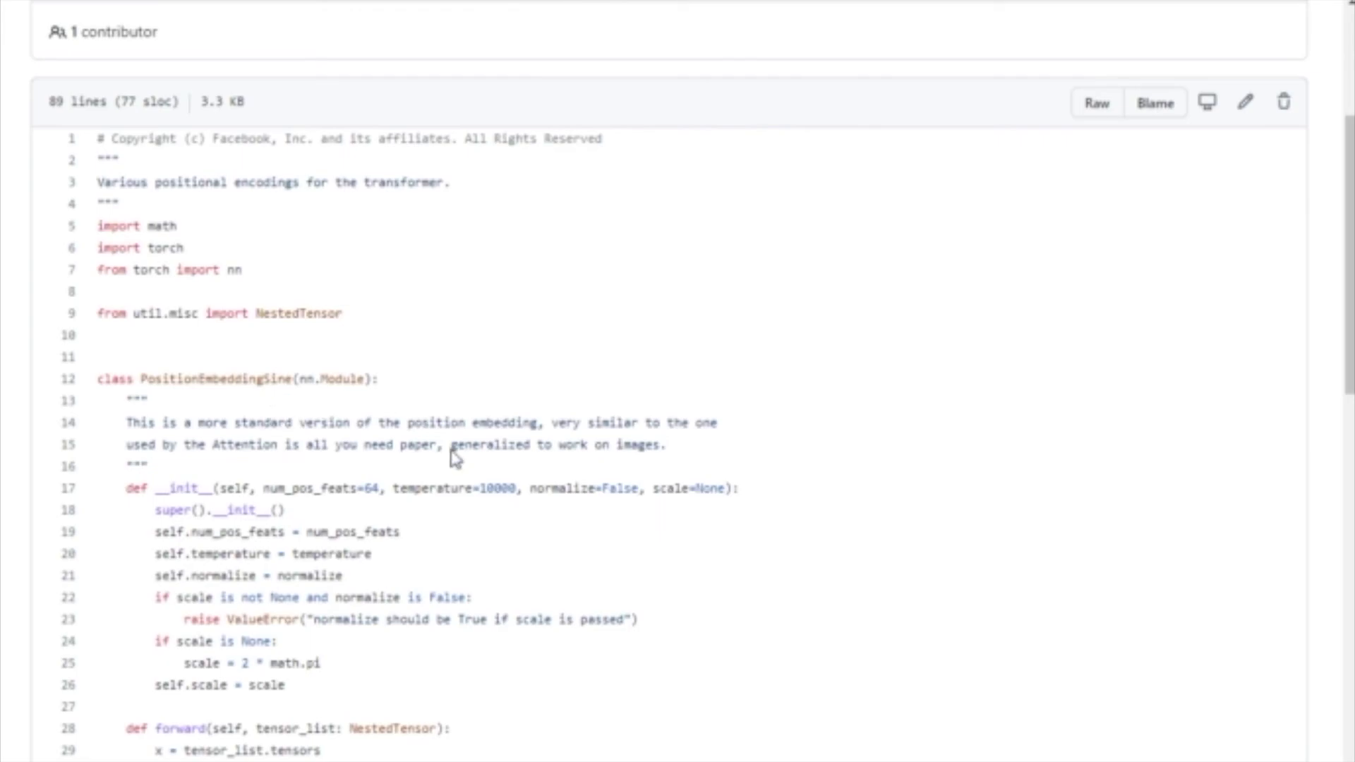
{"action": "scroll", "coordinate": [401, 493], "scroll_direction": "down", "scroll_amount": 3}
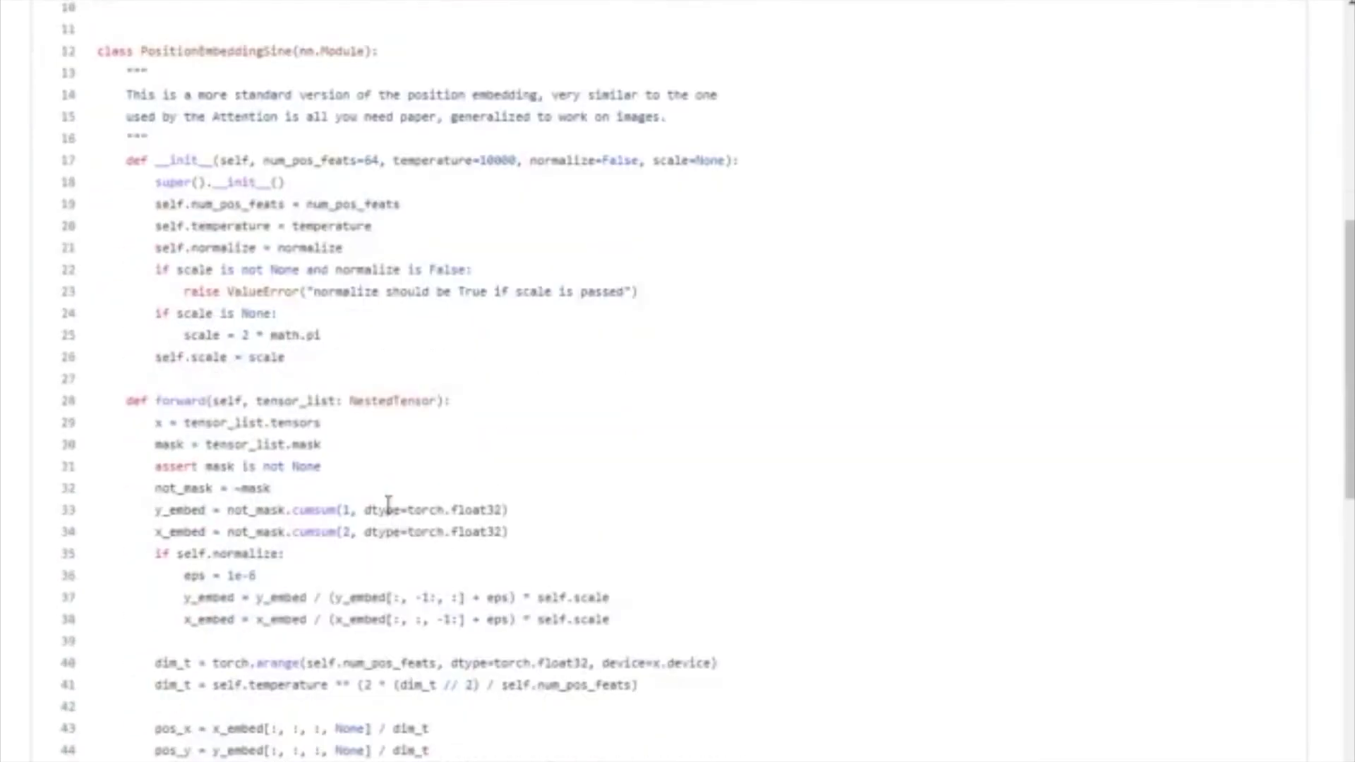
{"action": "scroll", "coordinate": [387, 506], "scroll_direction": "down", "scroll_amount": 1}
{"action": "scroll", "coordinate": [357, 484], "scroll_direction": "down", "scroll_amount": 1}
{"action": "scroll", "coordinate": [324, 520], "scroll_direction": "down", "scroll_amount": 3}
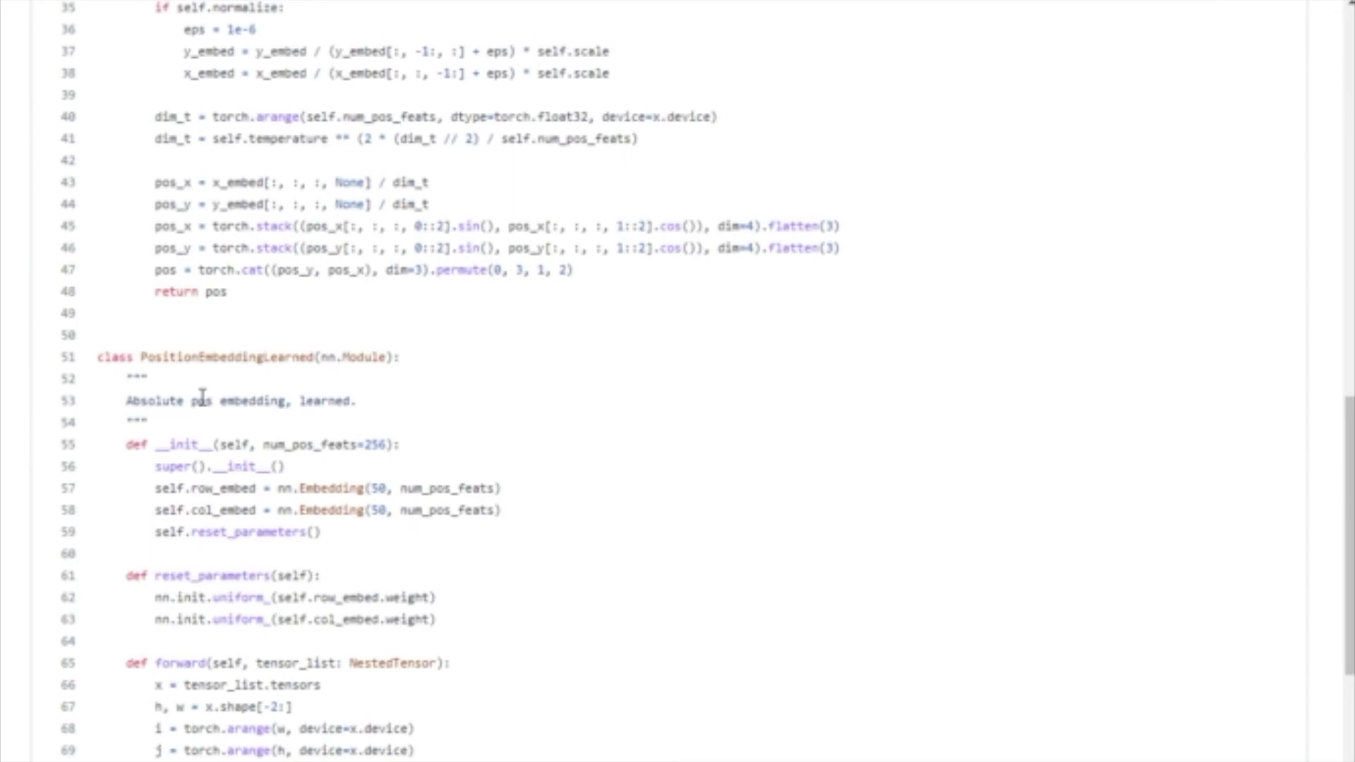
{"action": "scroll", "coordinate": [470, 321], "scroll_direction": "down", "scroll_amount": 1}
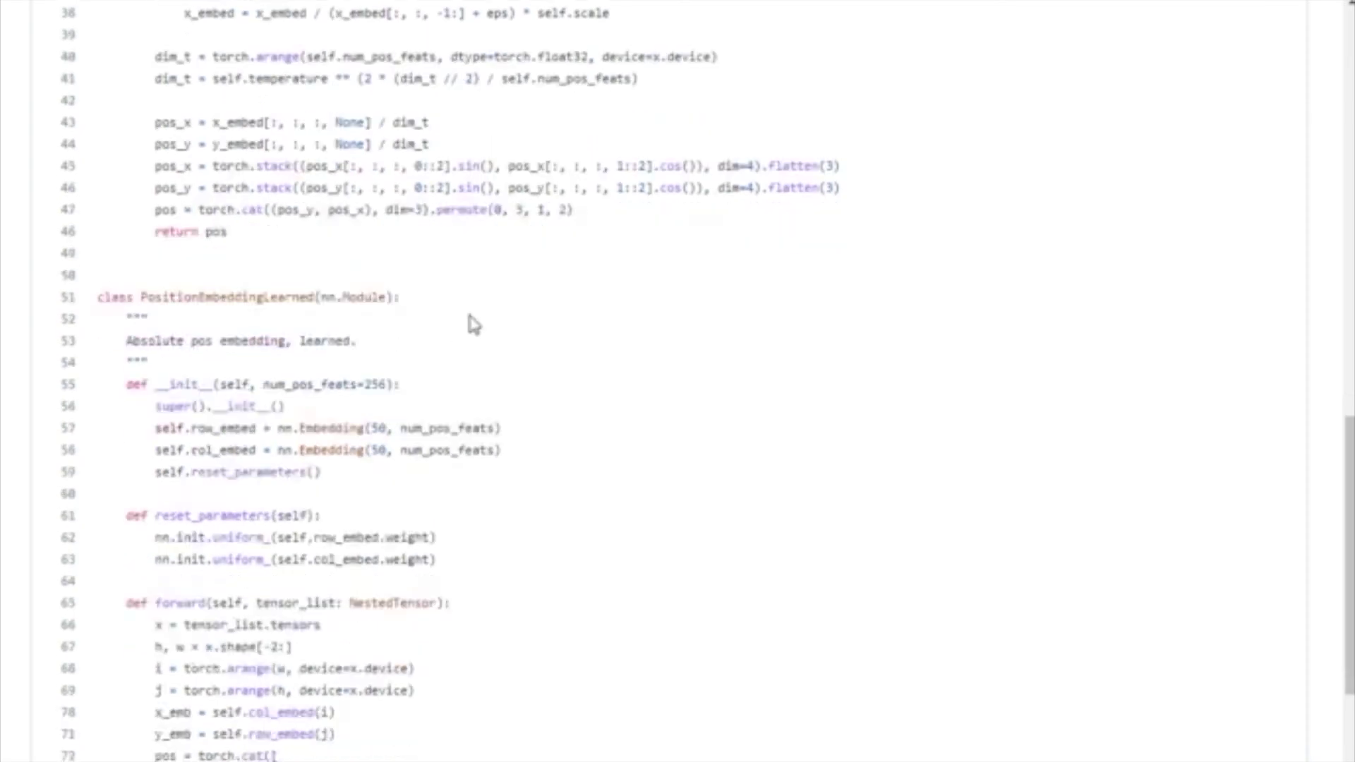
{"action": "scroll", "coordinate": [425, 246], "scroll_direction": "down", "scroll_amount": 4}
{"action": "scroll", "coordinate": [331, 260], "scroll_direction": "up", "scroll_amount": 1}
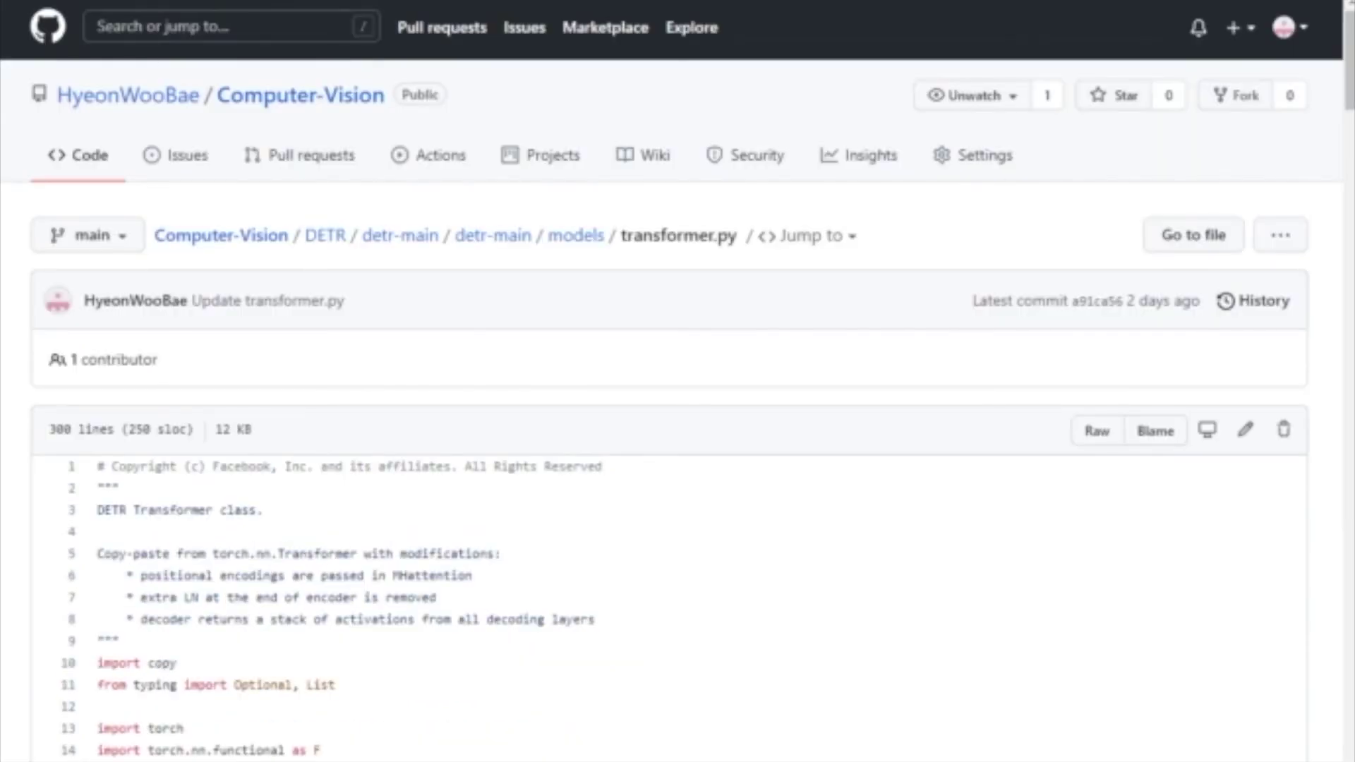
Jump toward the end of transformer.py to reach the Transformer class.
{"action": "key", "text": "End"}
{"action": "scroll", "coordinate": [444, 397], "scroll_direction": "down", "scroll_amount": 1}
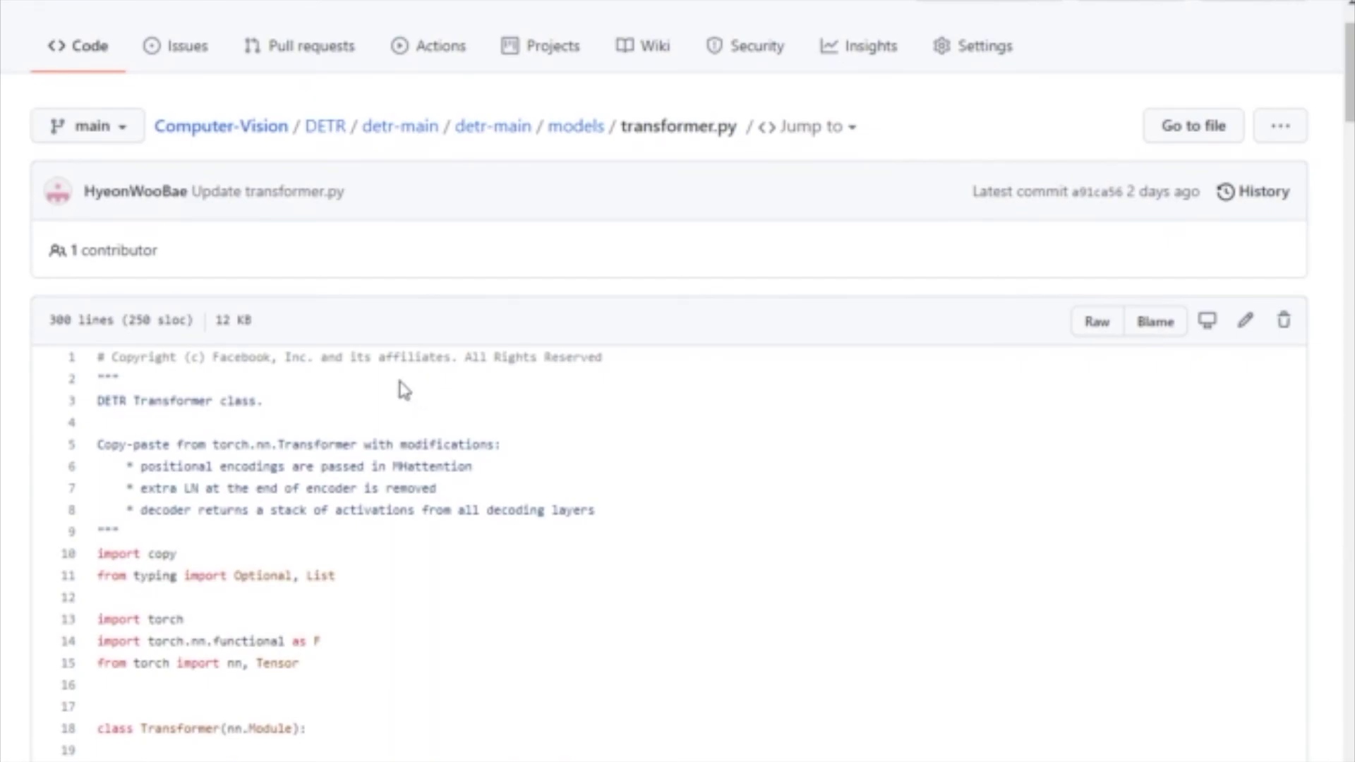
{"action": "scroll", "coordinate": [307, 413], "scroll_direction": "down", "scroll_amount": 2}
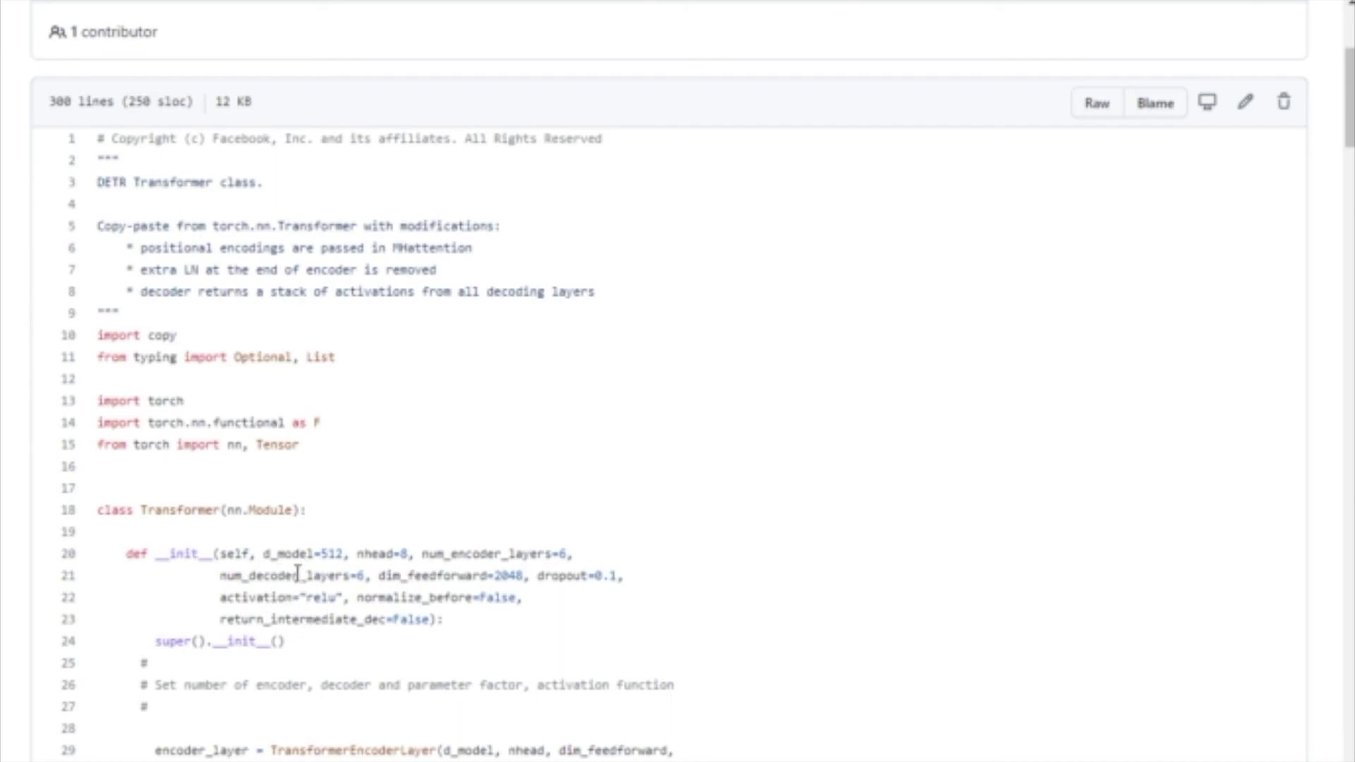
{"action": "scroll", "coordinate": [293, 584], "scroll_direction": "down", "scroll_amount": 2}
{"action": "scroll", "coordinate": [265, 577], "scroll_direction": "down", "scroll_amount": 2}
{"action": "scroll", "coordinate": [259, 580], "scroll_direction": "down", "scroll_amount": 2}
{"action": "scroll", "coordinate": [258, 584], "scroll_direction": "down", "scroll_amount": 3}
{"action": "scroll", "coordinate": [257, 591], "scroll_direction": "down", "scroll_amount": 2}
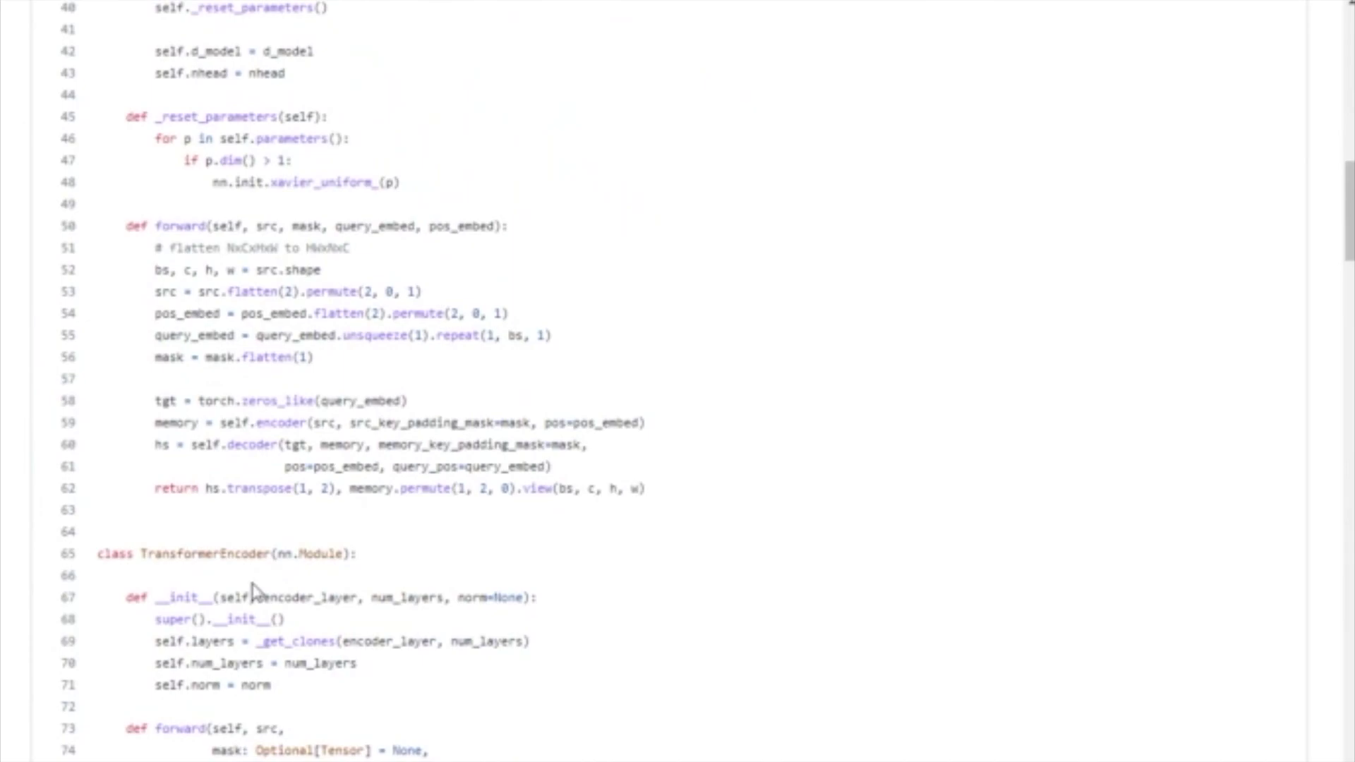
{"action": "scroll", "coordinate": [252, 590], "scroll_direction": "down", "scroll_amount": 1}
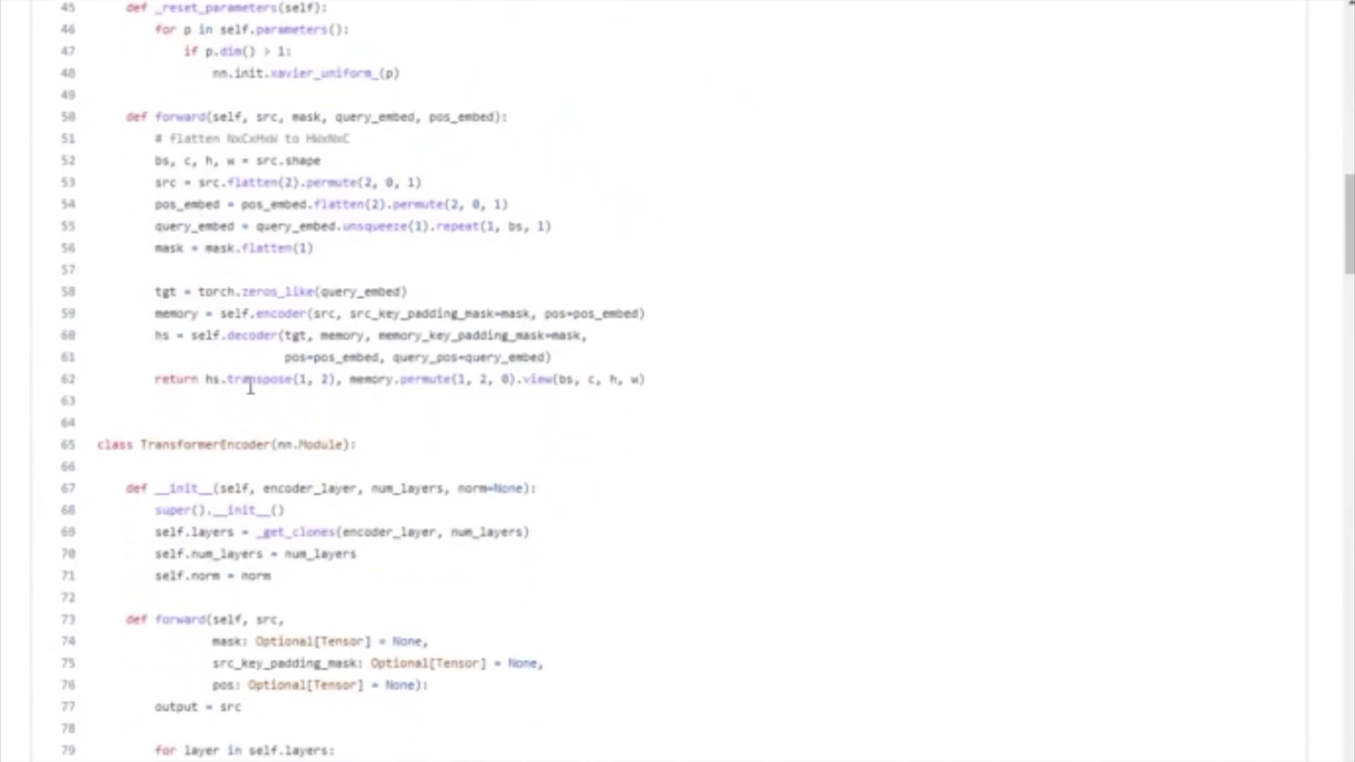
{"action": "scroll", "coordinate": [250, 387], "scroll_direction": "down", "scroll_amount": 4}
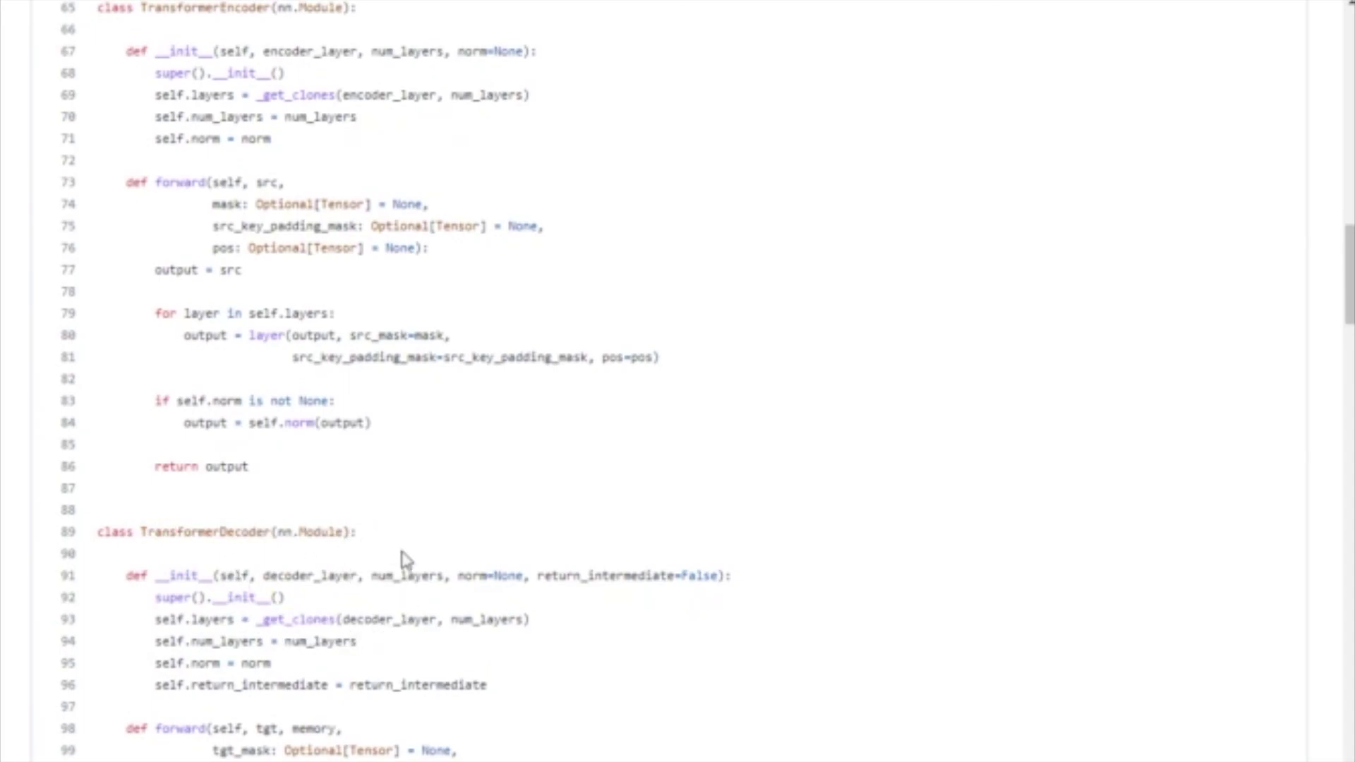
{"action": "scroll", "coordinate": [403, 558], "scroll_direction": "down", "scroll_amount": 5}
{"action": "scroll", "coordinate": [397, 603], "scroll_direction": "down", "scroll_amount": 3}
{"action": "scroll", "coordinate": [378, 603], "scroll_direction": "down", "scroll_amount": 1}
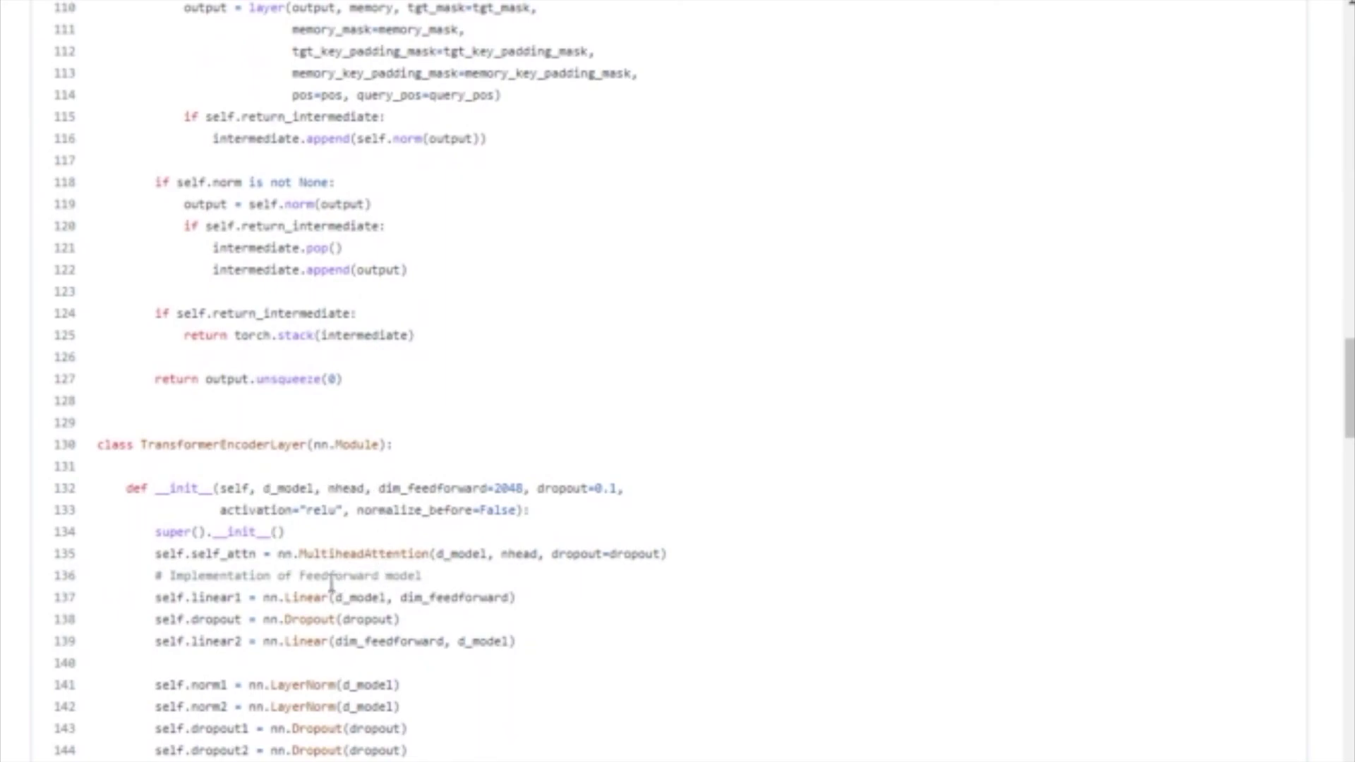
{"action": "scroll", "coordinate": [303, 575], "scroll_direction": "down", "scroll_amount": 4}
{"action": "scroll", "coordinate": [298, 576], "scroll_direction": "down", "scroll_amount": 3}
{"action": "scroll", "coordinate": [306, 593], "scroll_direction": "down", "scroll_amount": 6}
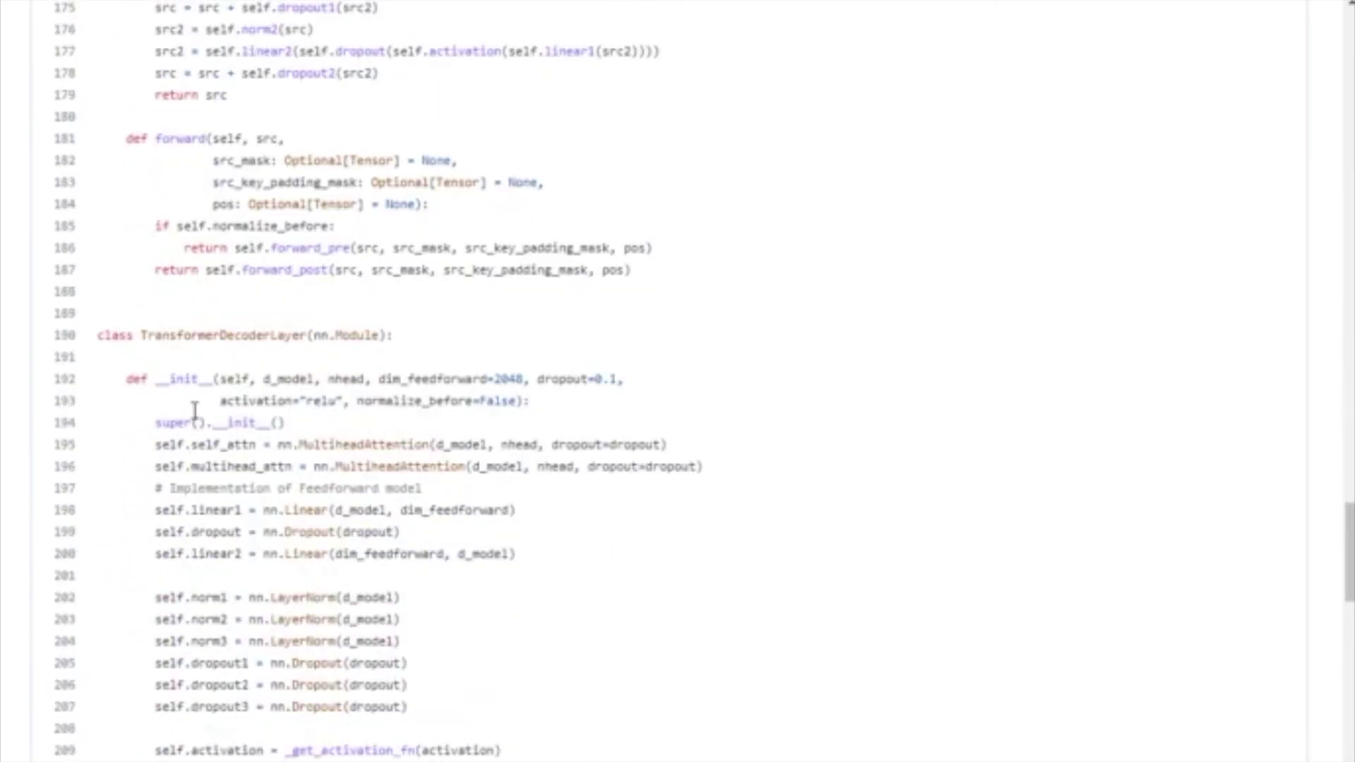
{"action": "scroll", "coordinate": [352, 436], "scroll_direction": "up", "scroll_amount": 4}
{"action": "scroll", "coordinate": [351, 433], "scroll_direction": "up", "scroll_amount": 4}
{"action": "scroll", "coordinate": [353, 443], "scroll_direction": "up", "scroll_amount": 1}
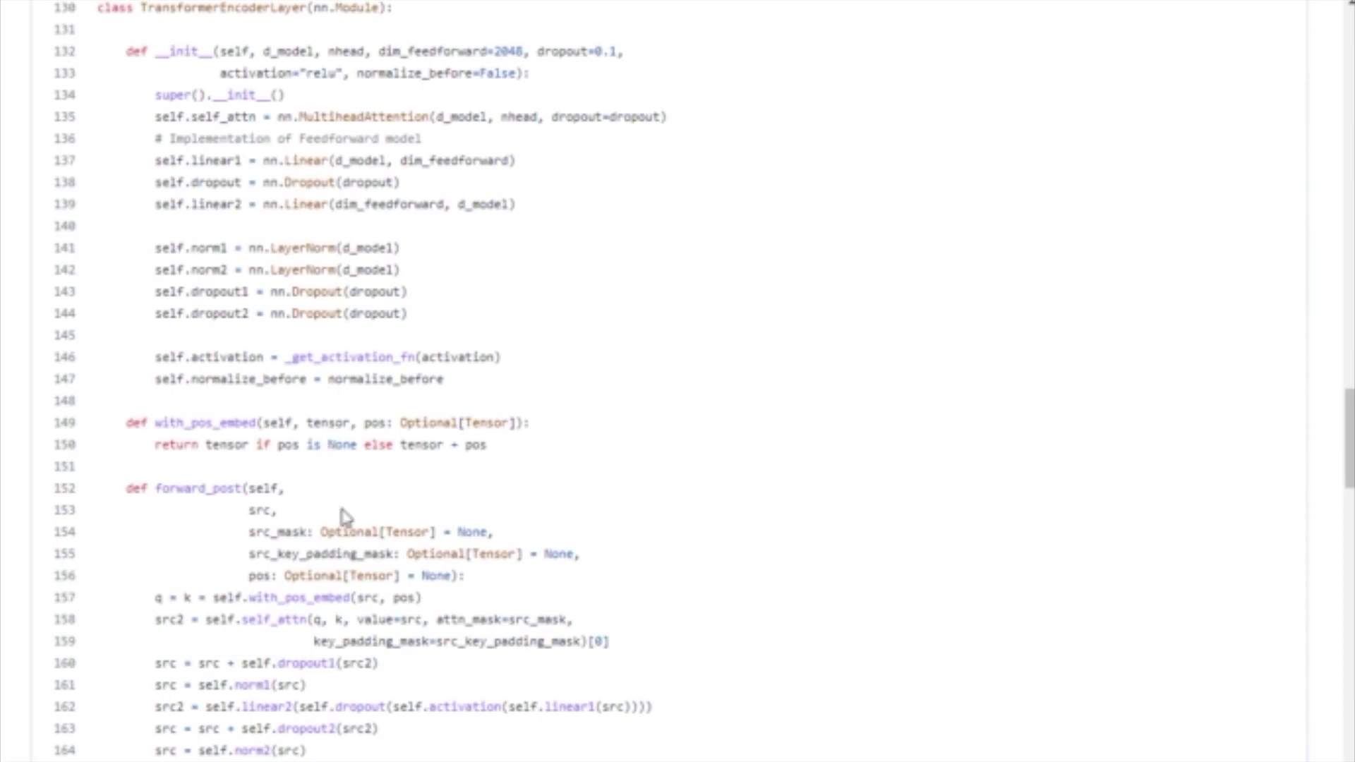
{"action": "scroll", "coordinate": [337, 508], "scroll_direction": "up", "scroll_amount": 2}
{"action": "scroll", "coordinate": [377, 331], "scroll_direction": "down", "scroll_amount": 6}
{"action": "scroll", "coordinate": [381, 450], "scroll_direction": "down", "scroll_amount": 4}
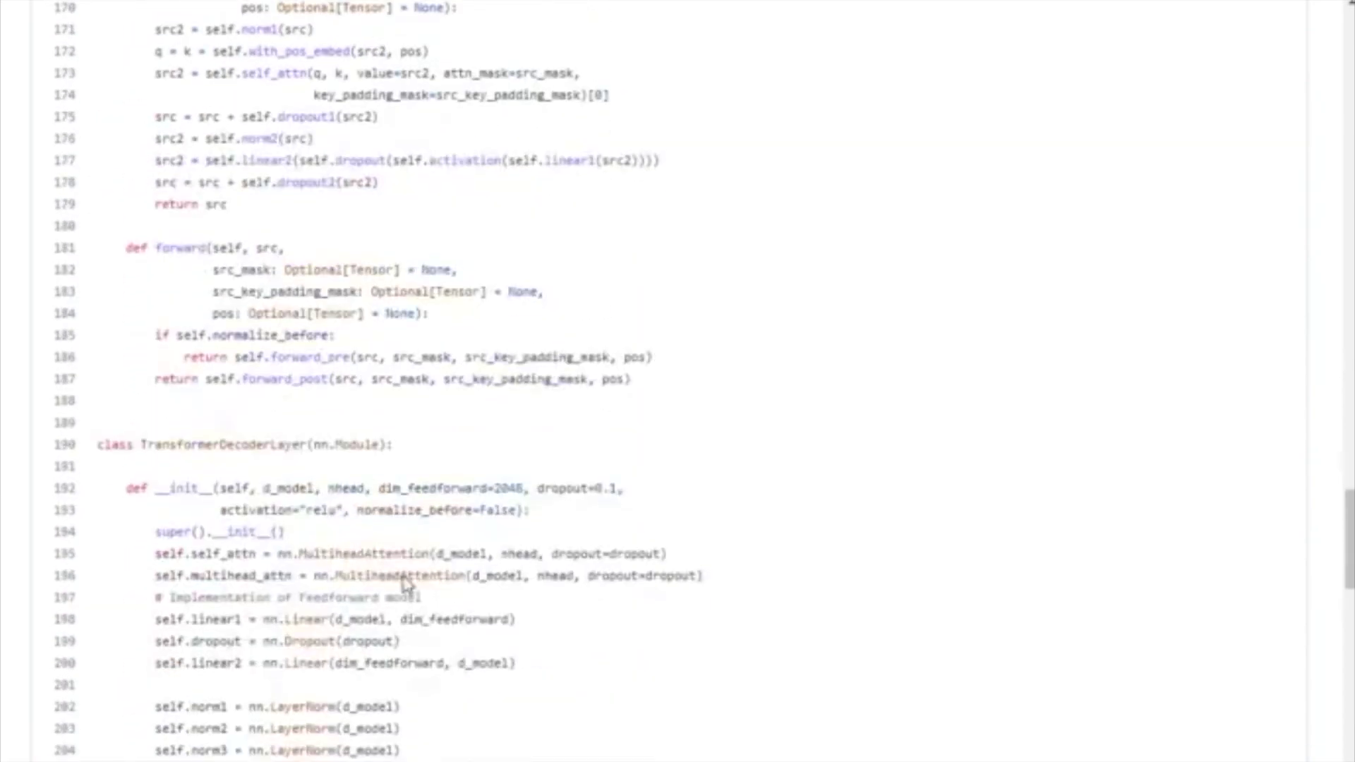
{"action": "scroll", "coordinate": [347, 562], "scroll_direction": "down", "scroll_amount": 1}
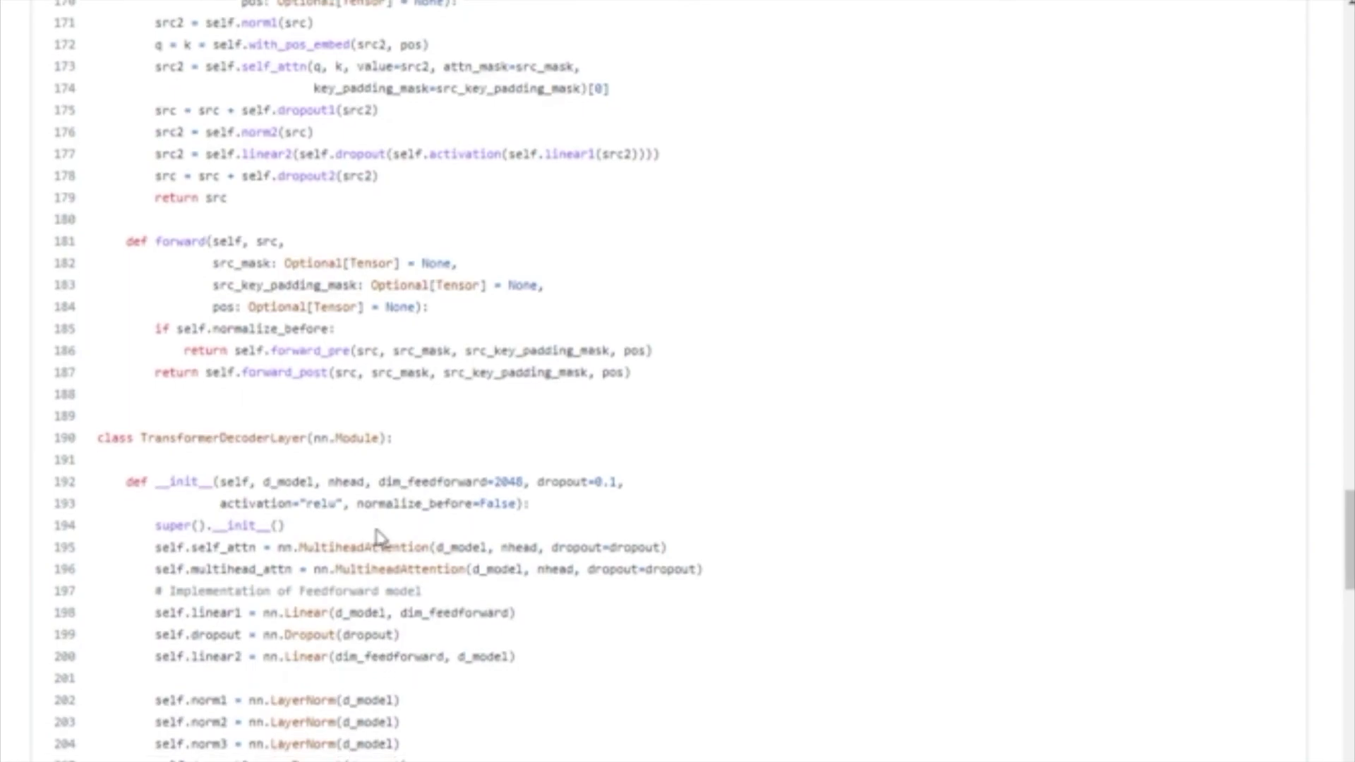
{"action": "scroll", "coordinate": [376, 535], "scroll_direction": "down", "scroll_amount": 1}
{"action": "scroll", "coordinate": [379, 533], "scroll_direction": "down", "scroll_amount": 4}
{"action": "scroll", "coordinate": [378, 530], "scroll_direction": "down", "scroll_amount": 4}
{"action": "scroll", "coordinate": [360, 544], "scroll_direction": "down", "scroll_amount": 7}
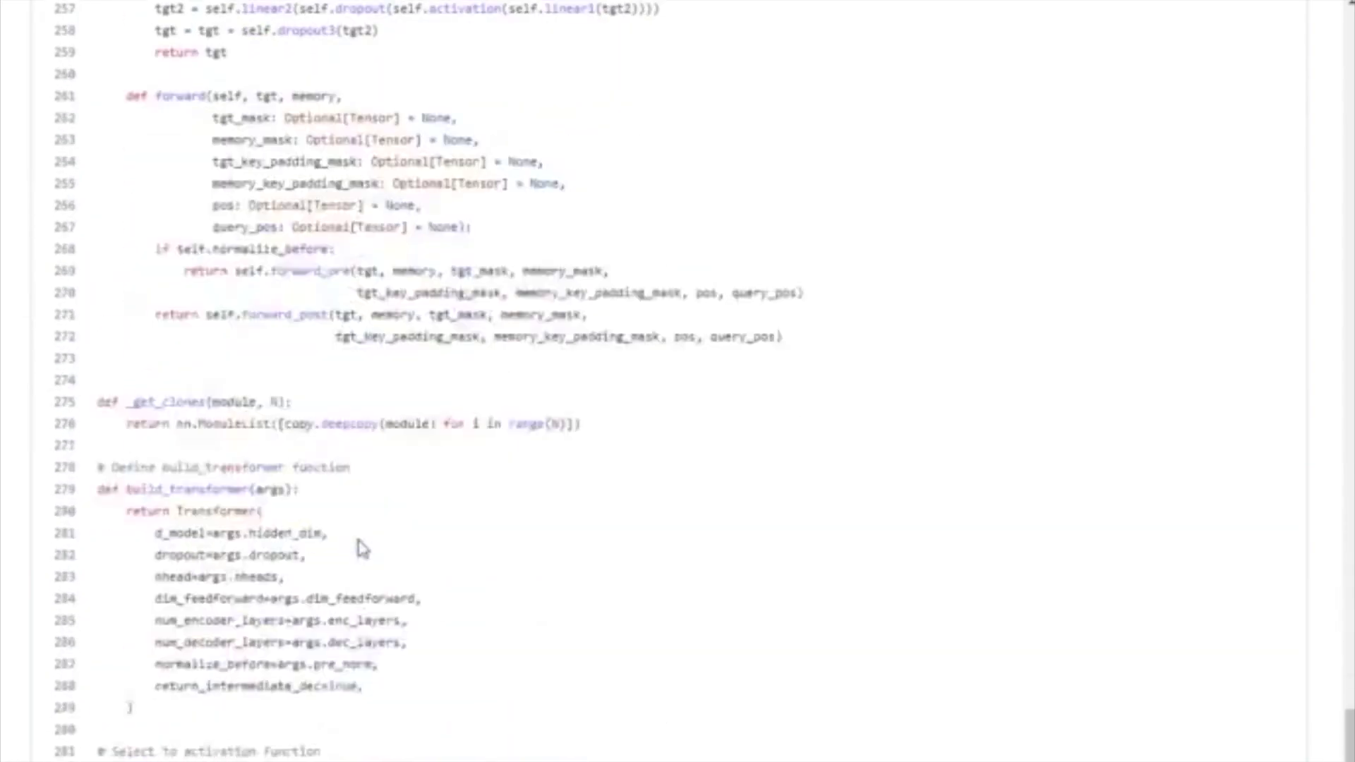
{"action": "scroll", "coordinate": [349, 524], "scroll_direction": "down", "scroll_amount": 4}
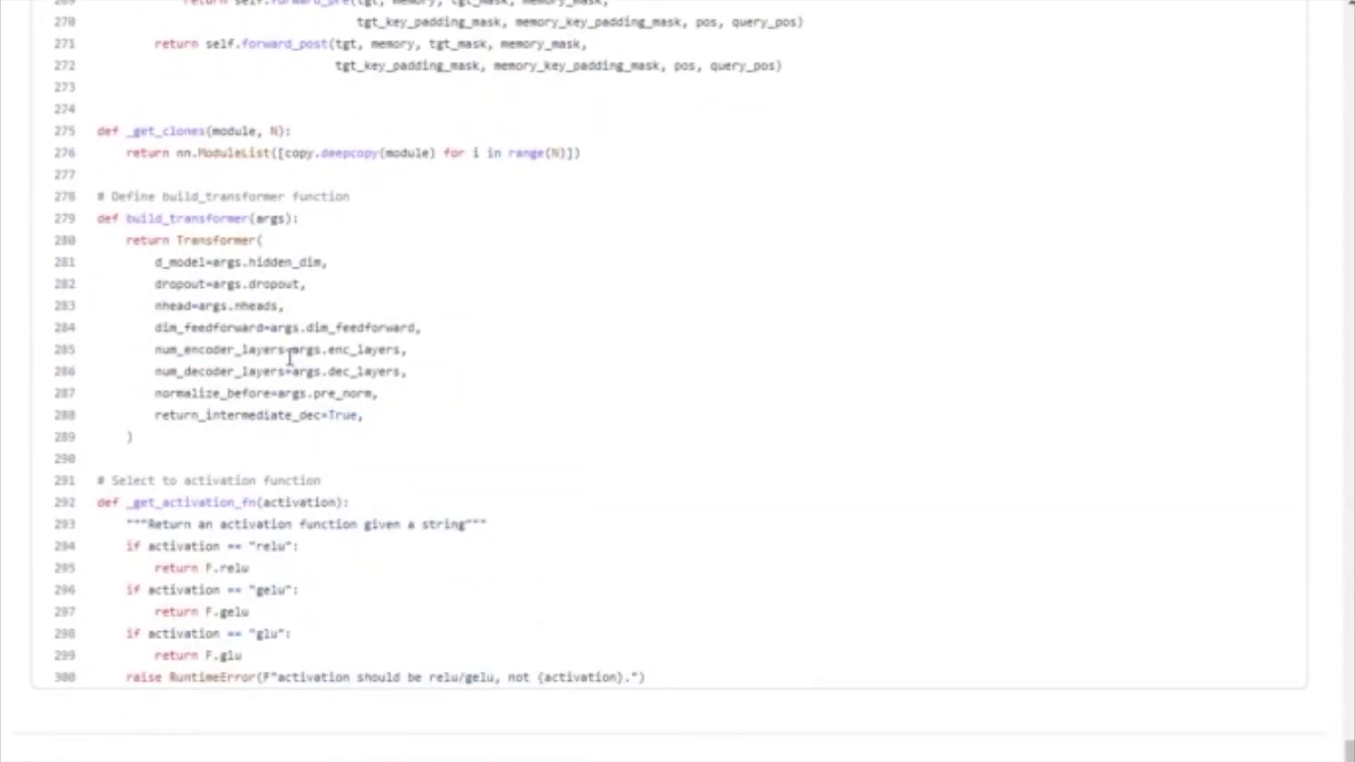